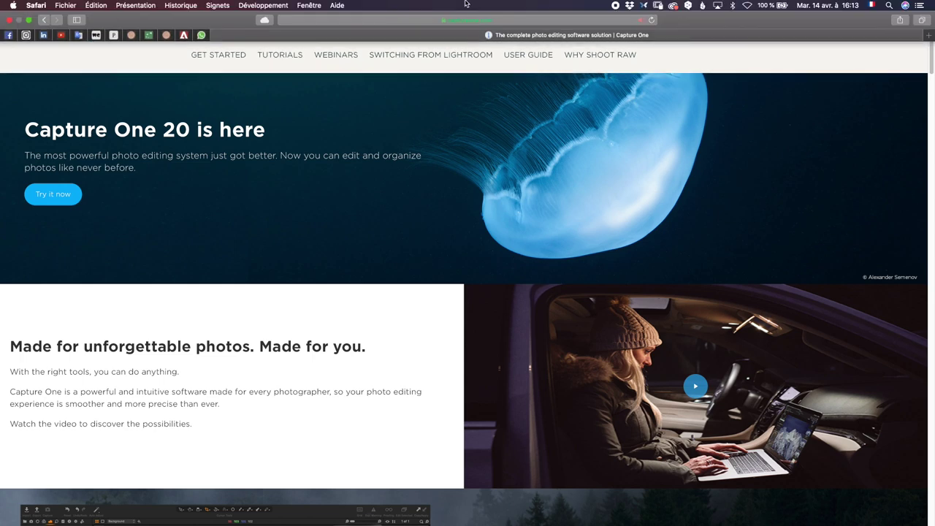
Step: Go to the Capture One Express product page from the Products menu
left_click(509, 19)
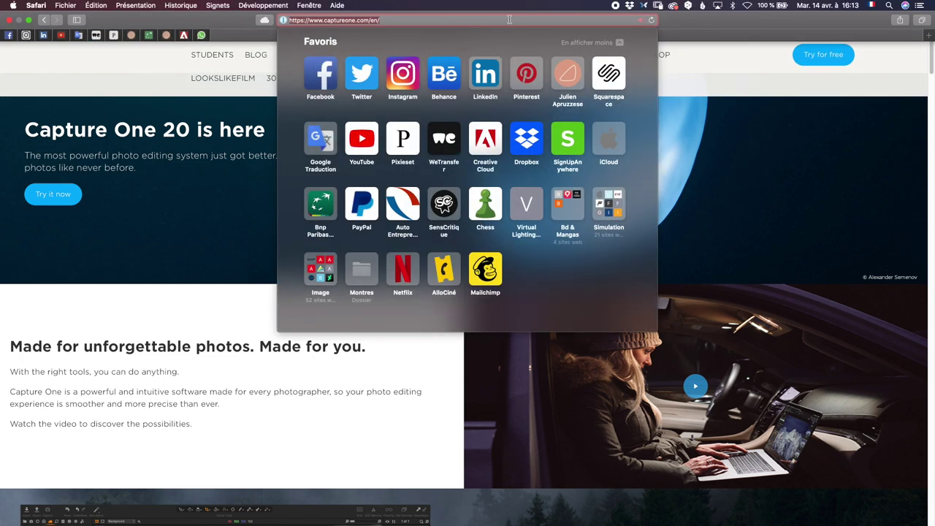
left_click(716, 81)
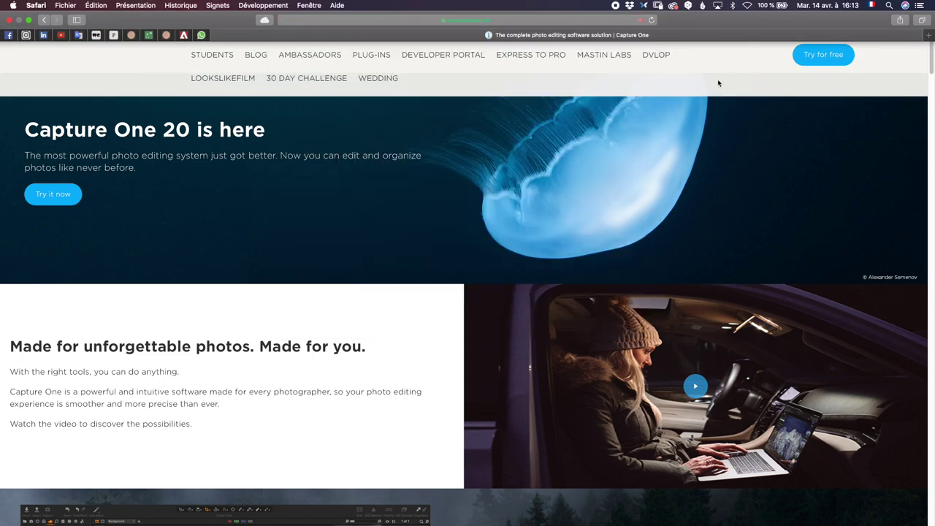
mouse_move(211, 20)
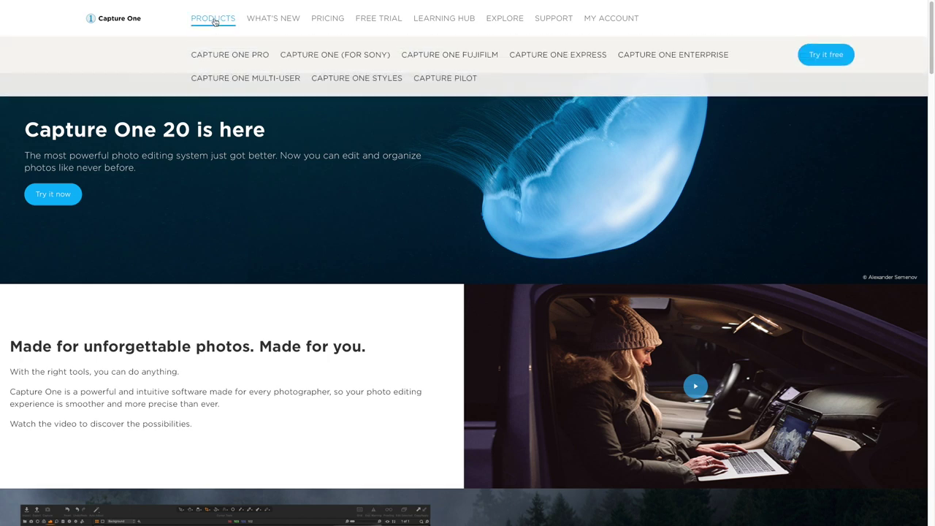
left_click(559, 58)
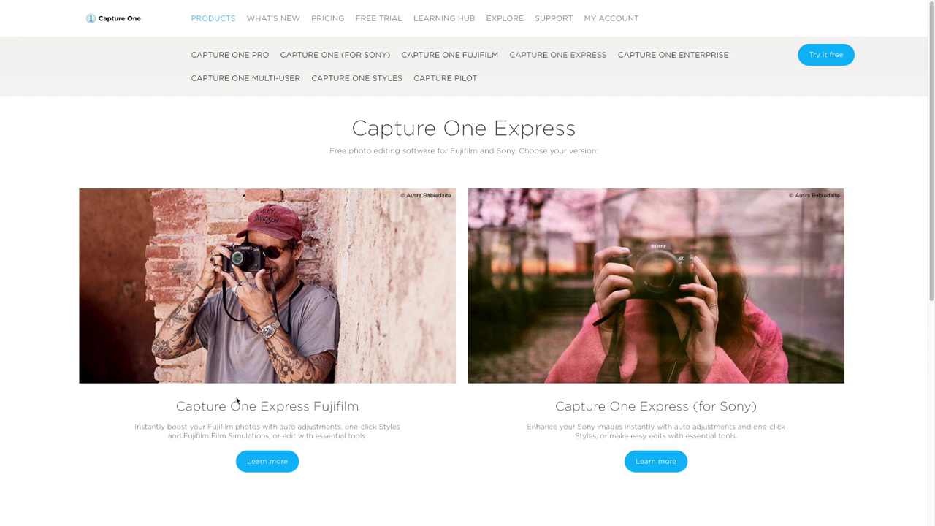
Step: Follow the Capture One Express Fujifilm details through to its free download page
left_click(268, 461)
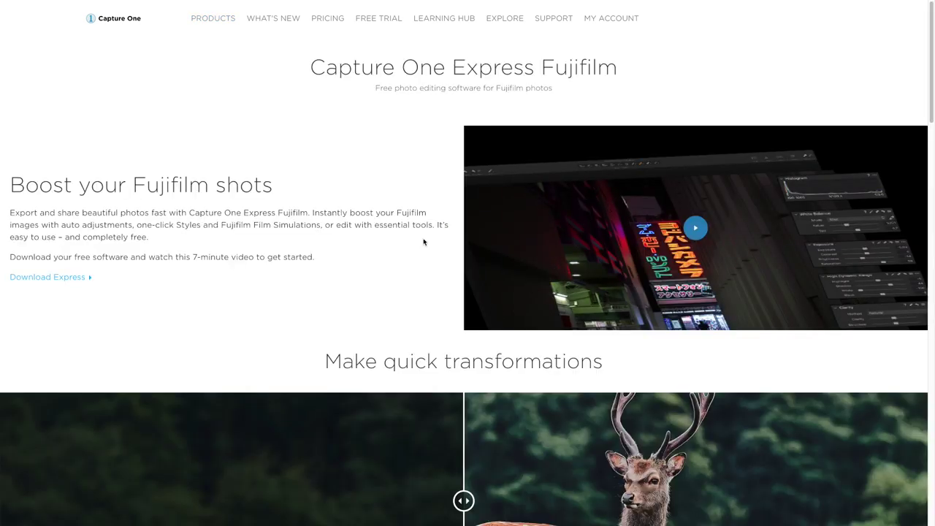
scroll(427, 235, "down", 8)
scroll(427, 234, "down", 2)
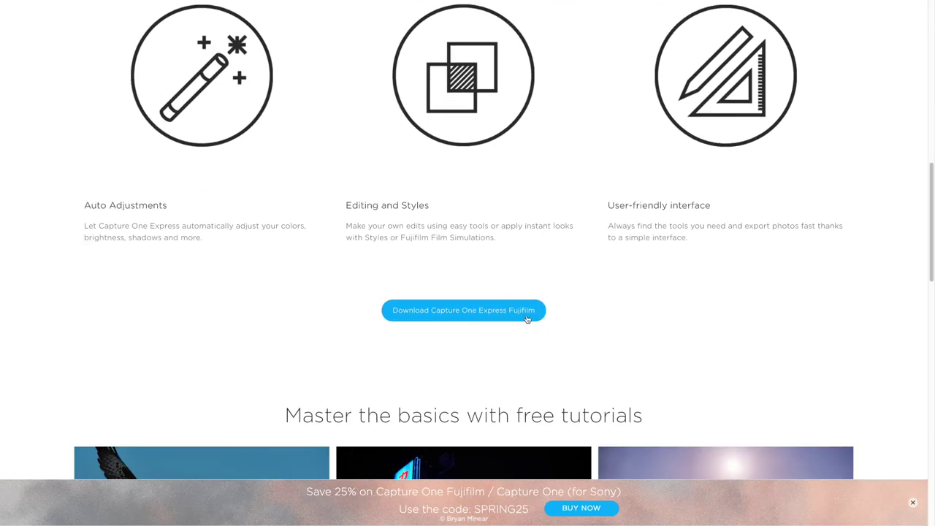
left_click(467, 311)
scroll(624, 324, "down", 1)
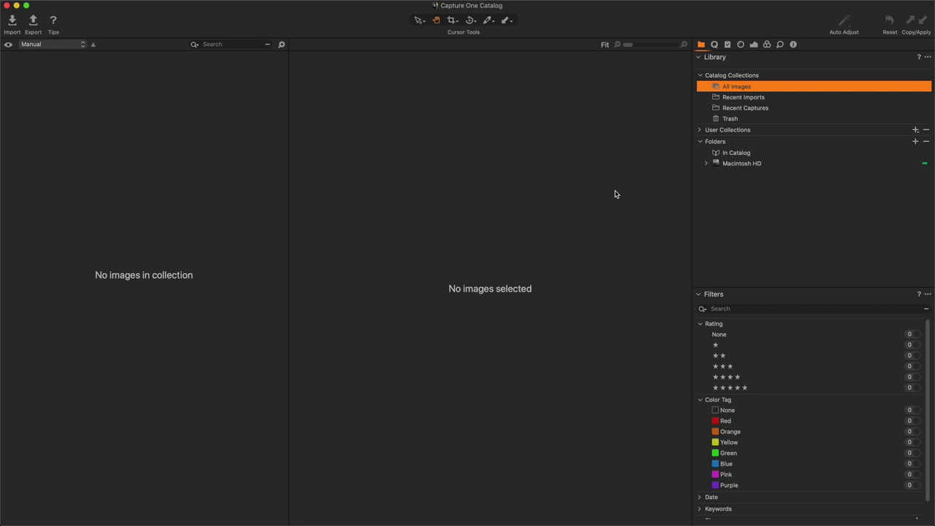
Step: Start an import and choose the Desktop's Images folder as the source
left_click(11, 27)
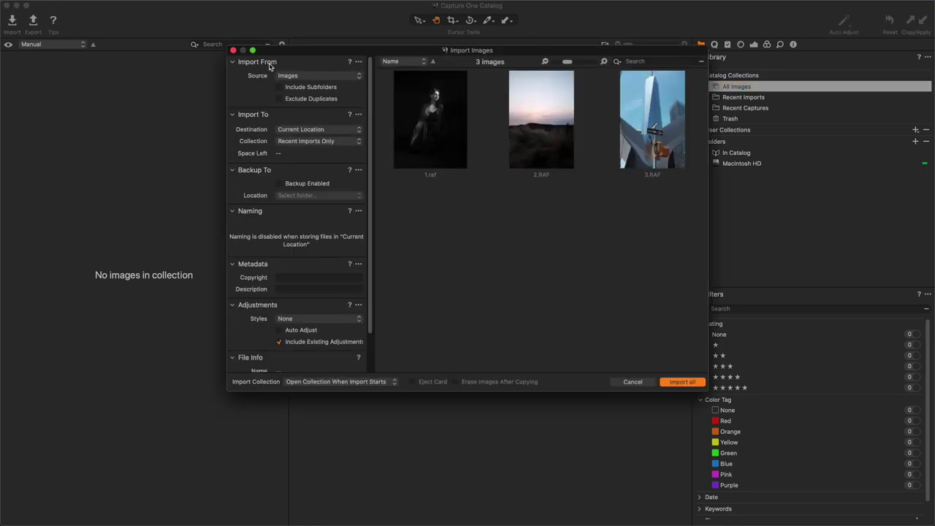
left_click(336, 77)
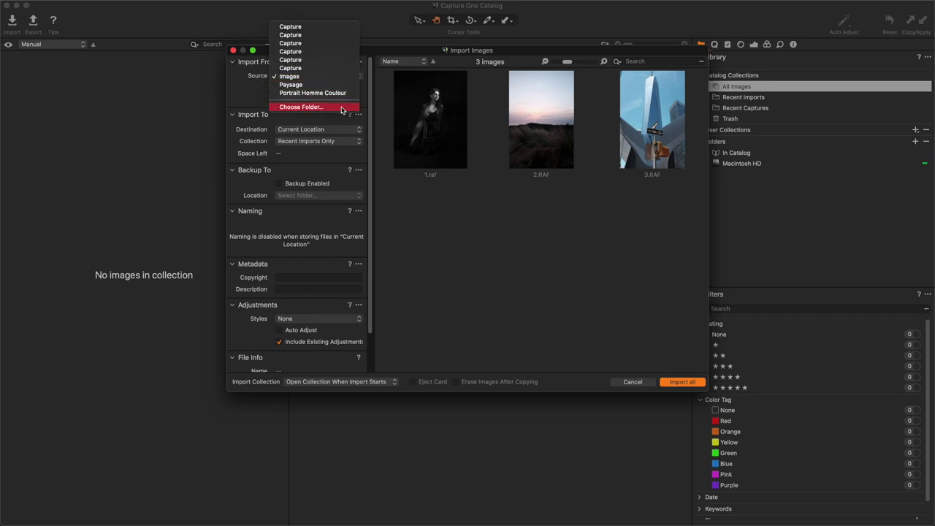
left_click(311, 107)
left_click(312, 175)
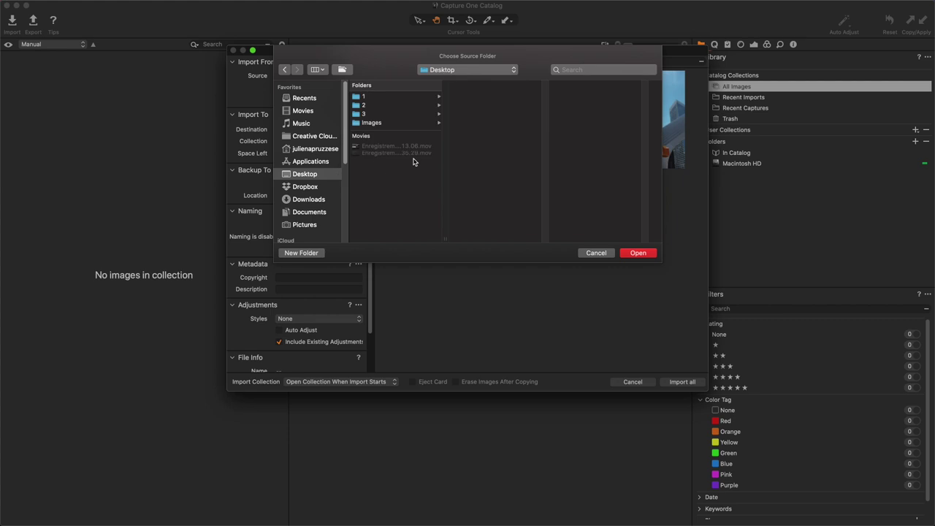
left_click(383, 123)
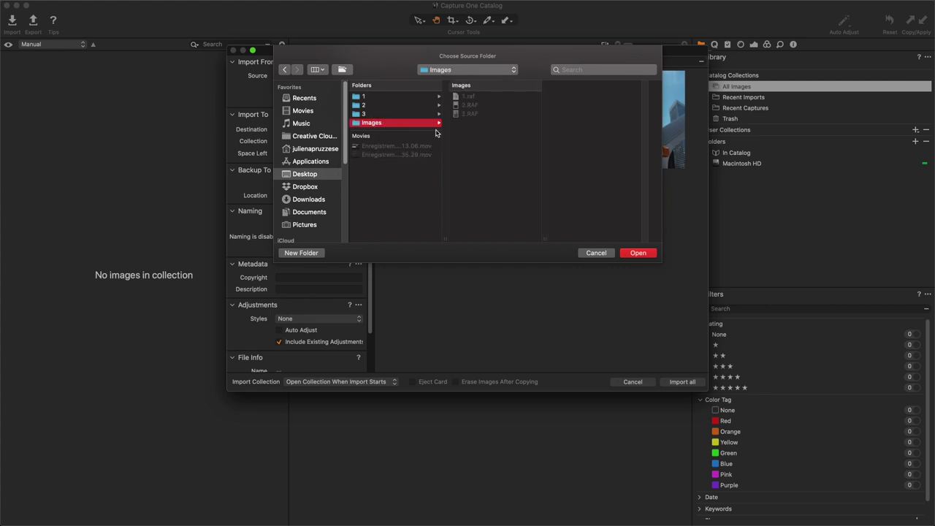
left_click(637, 253)
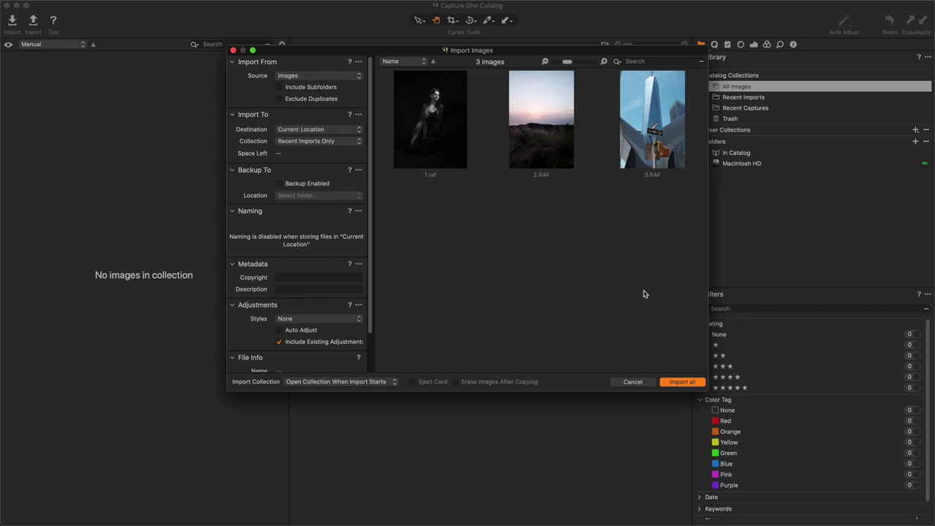
Step: Select 1.raf and 2.RAF and import the two images
left_click(430, 129)
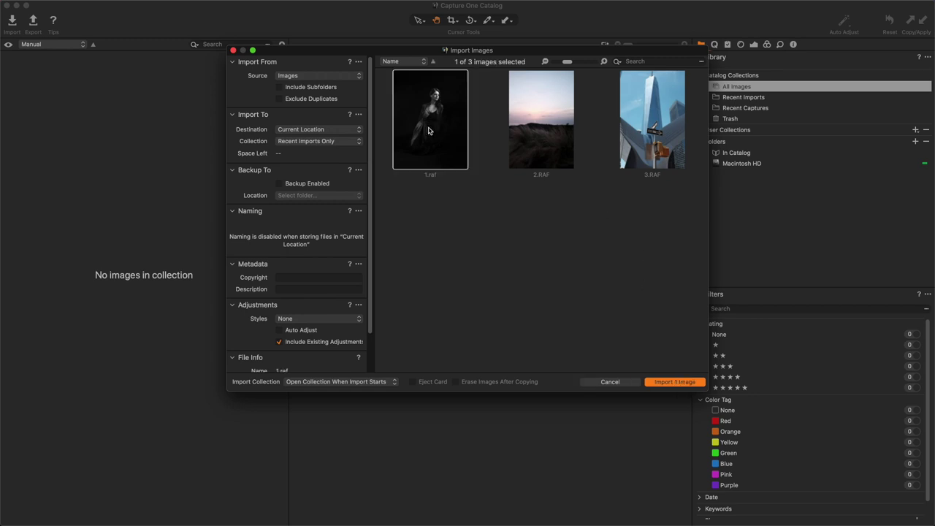
left_click(541, 121, "super")
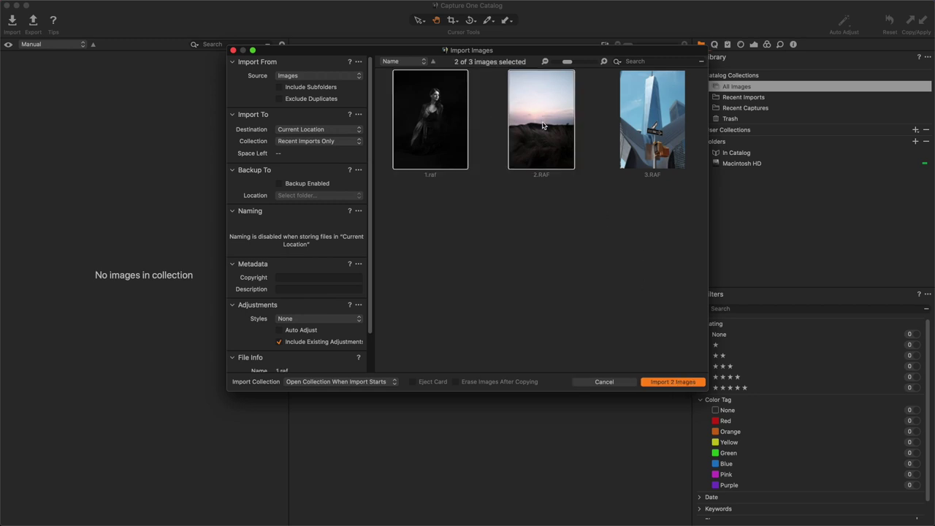
left_click(674, 384)
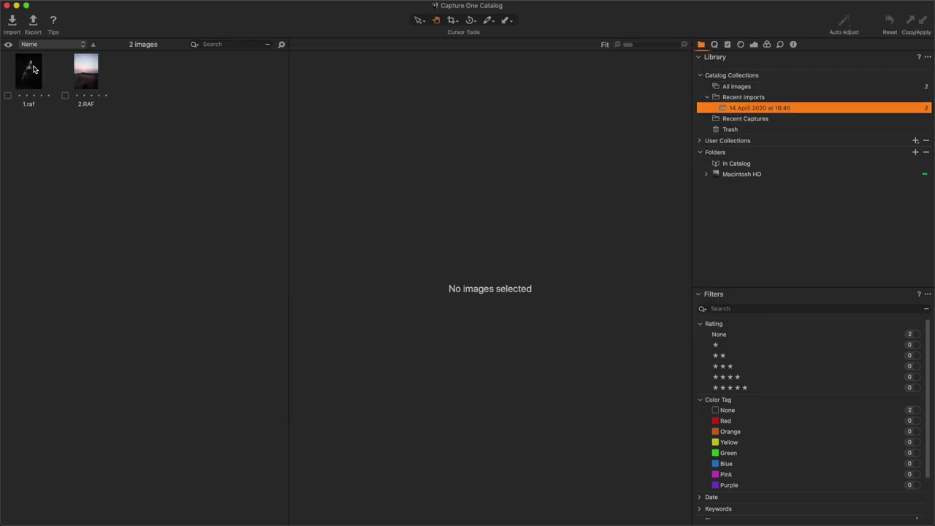
Step: Show 1.raf in the viewer and toggle the tools panel off and back on twice with Cmd+T
left_click(32, 72)
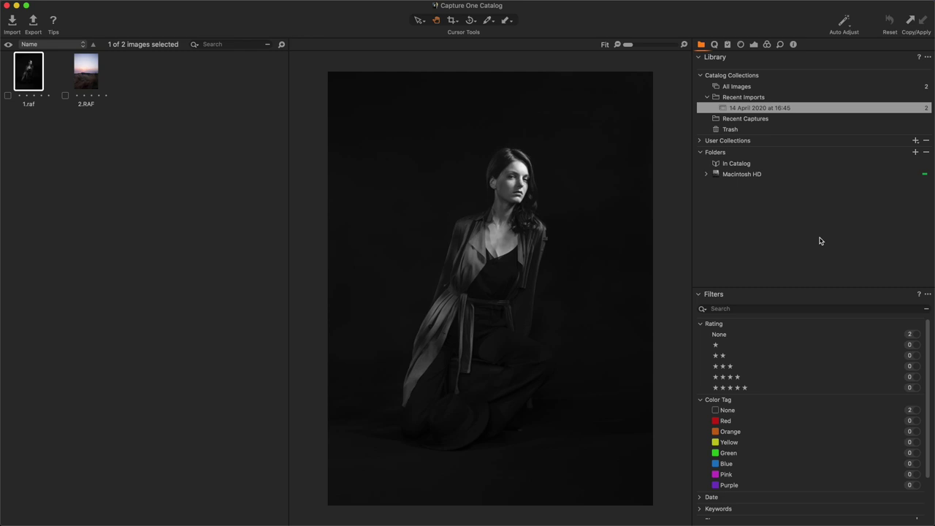
key("super+t")
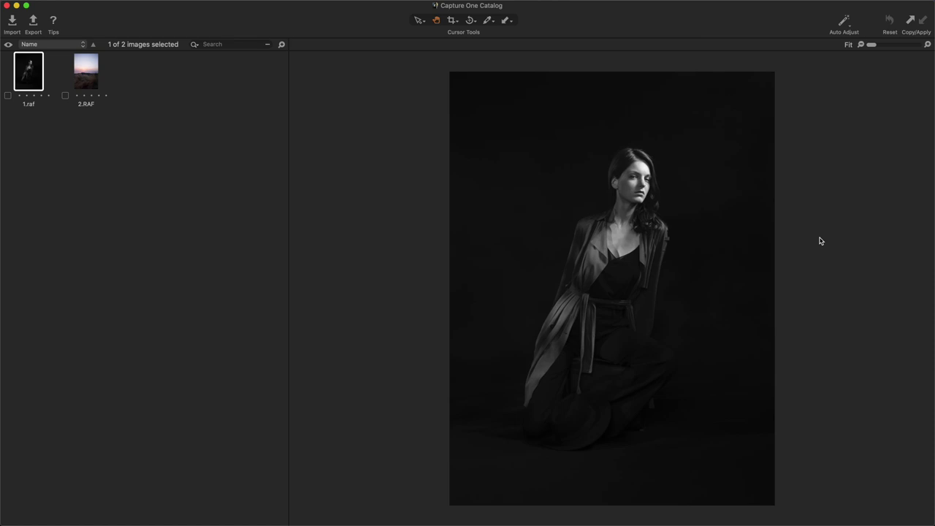
key("super+t")
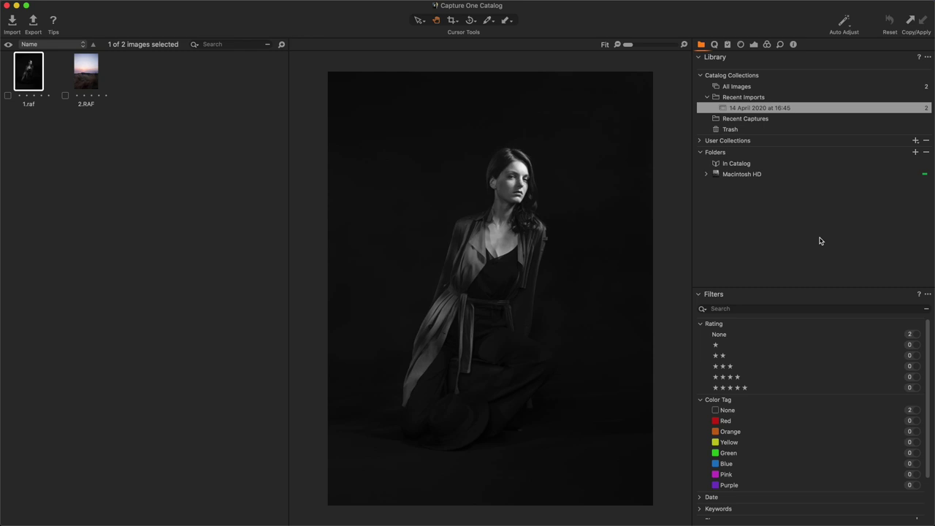
key("super+t")
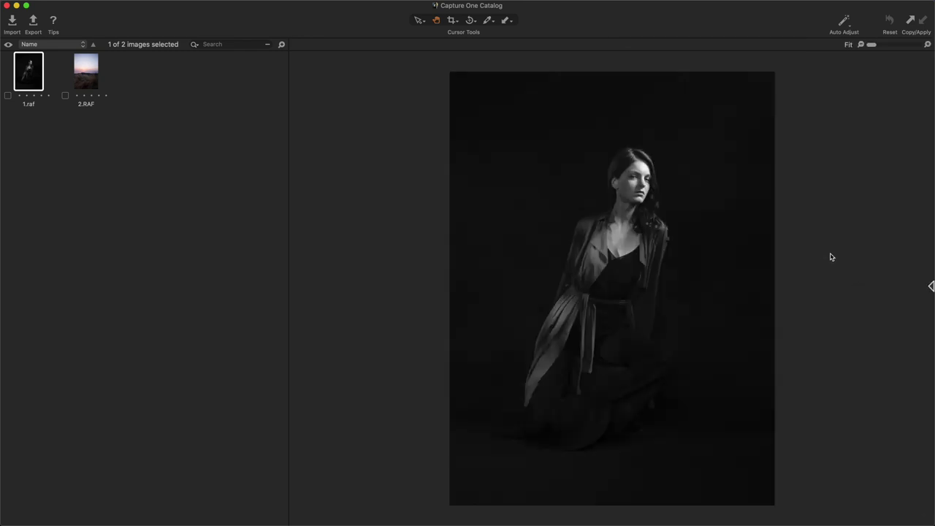
mouse_move(925, 276)
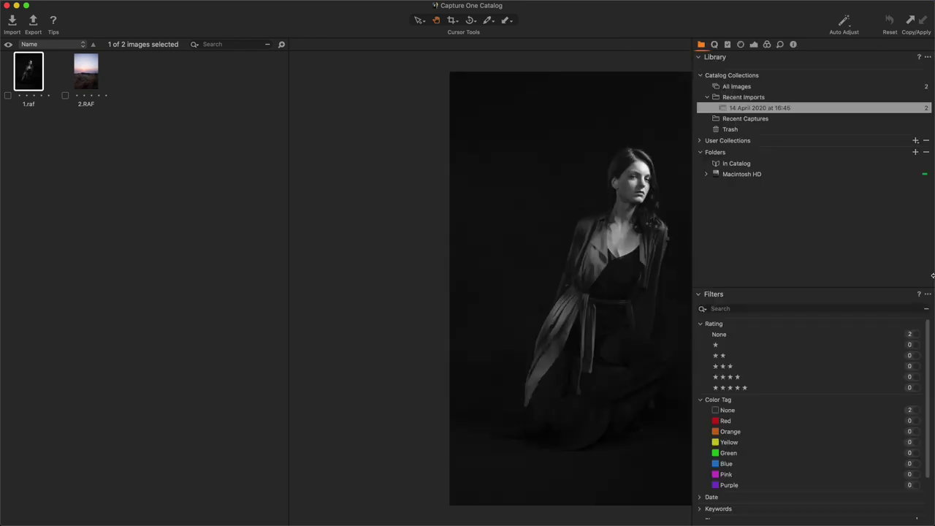
key("super+t")
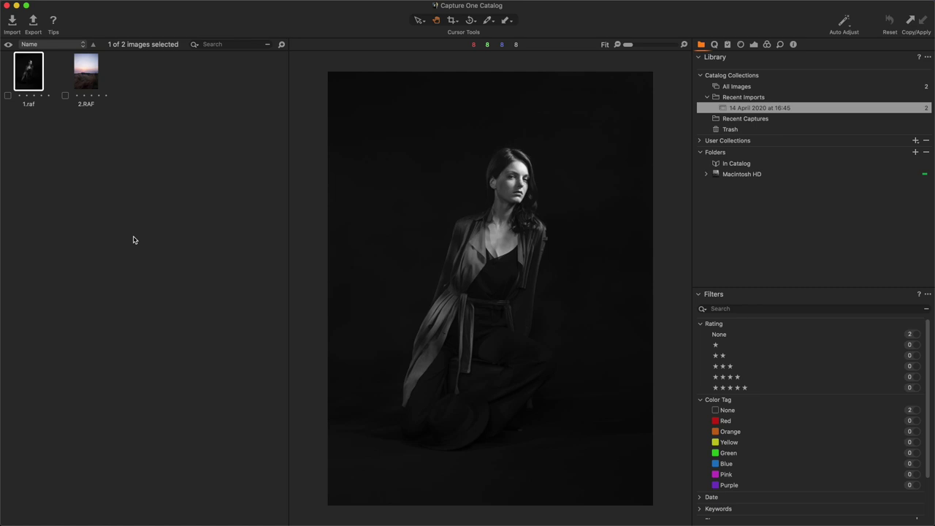
key("super+shift+b")
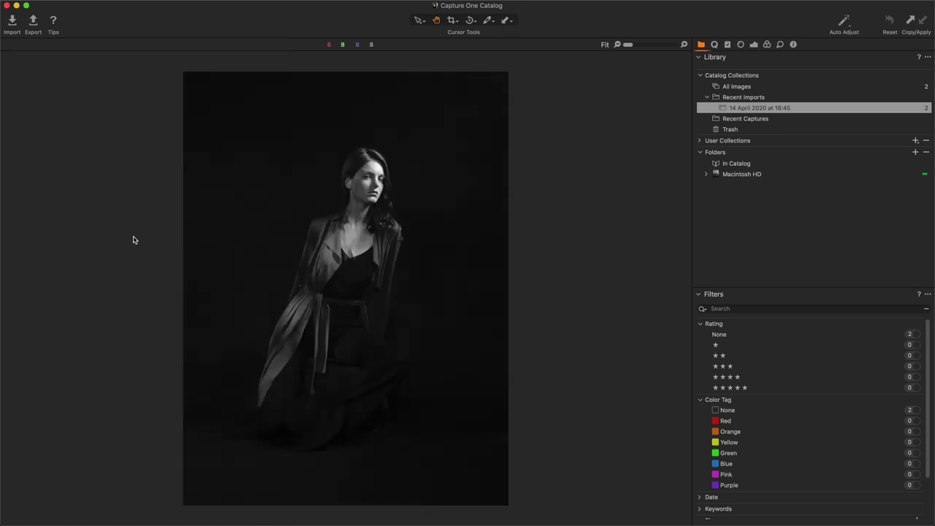
key("super+shift+b")
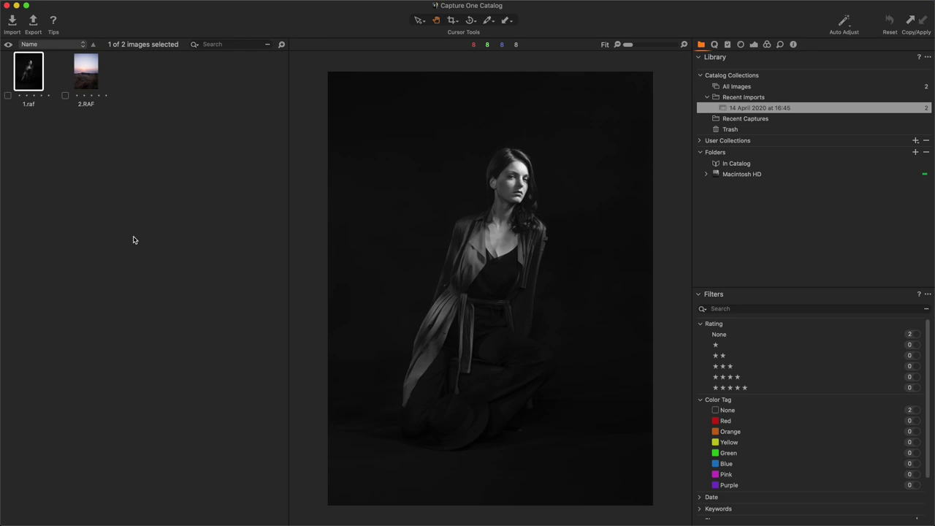
key("super+shift+b")
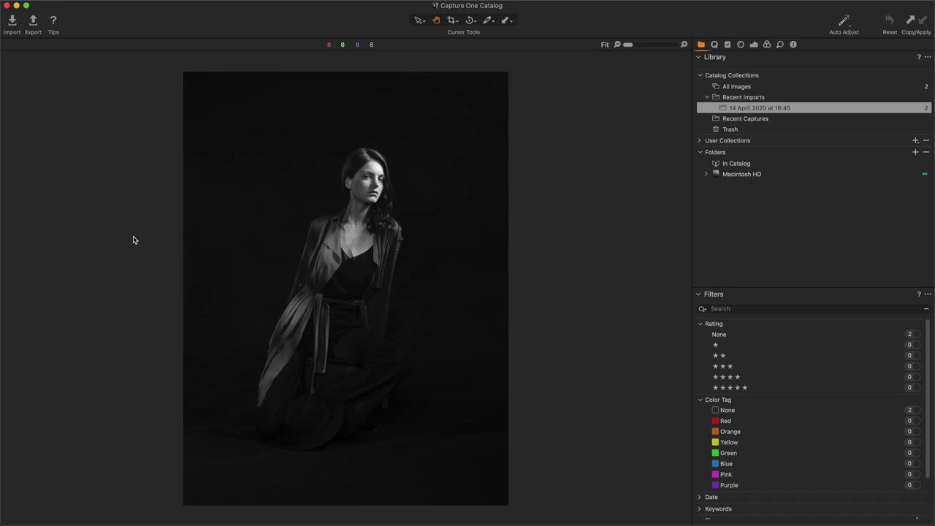
mouse_move(2, 271)
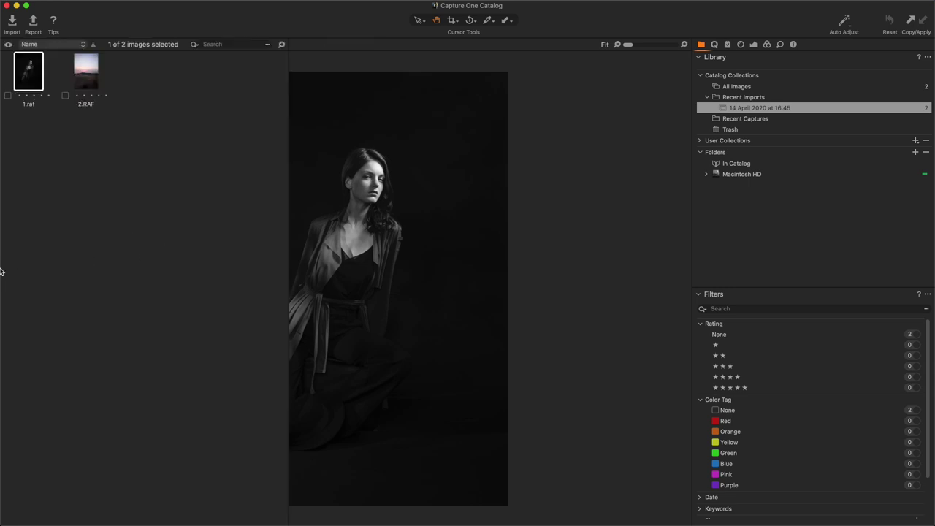
key("super+shift+b")
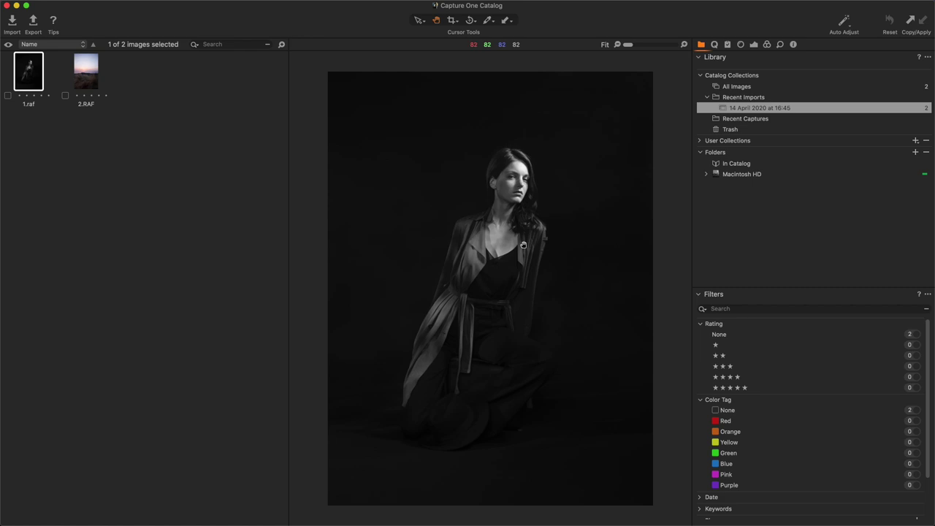
key("alt+super+v")
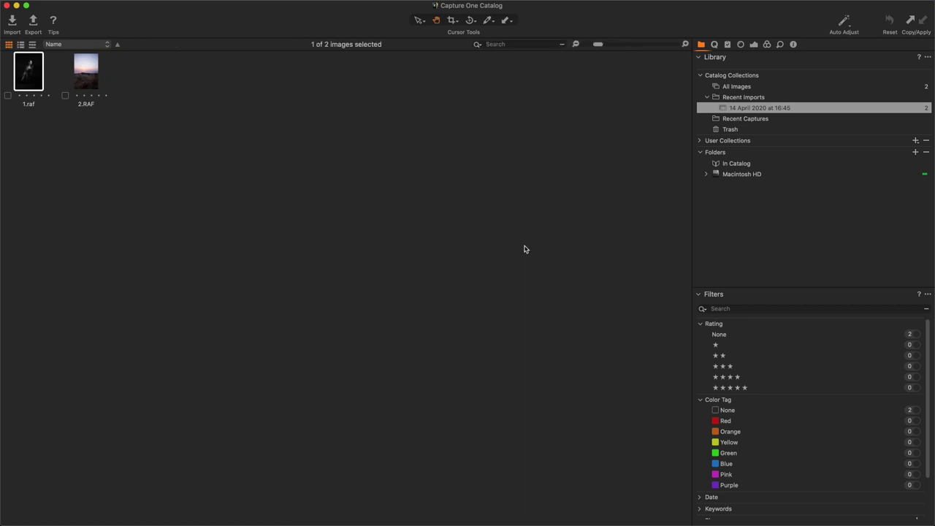
key("alt+super+v")
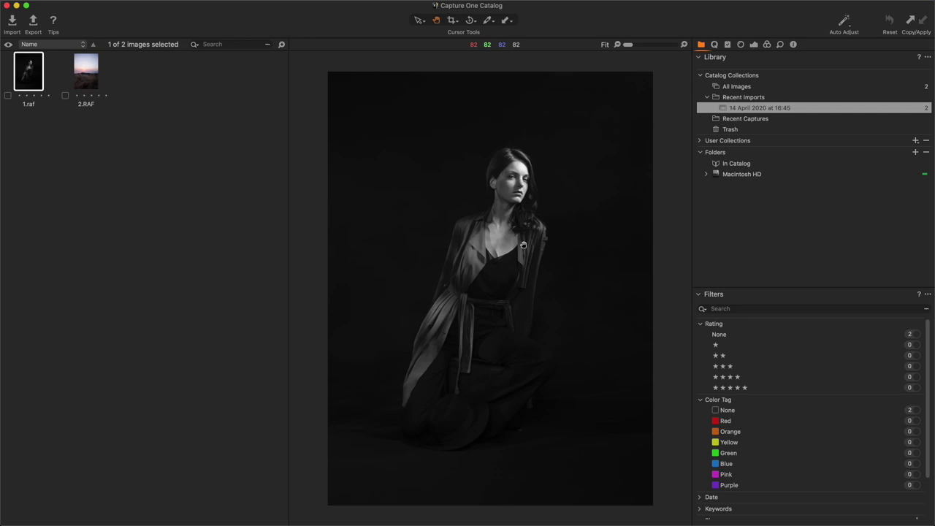
Step: Swap the panel sides and back, then redock the image browser as a bottom filmstrip
key("super+shift+t")
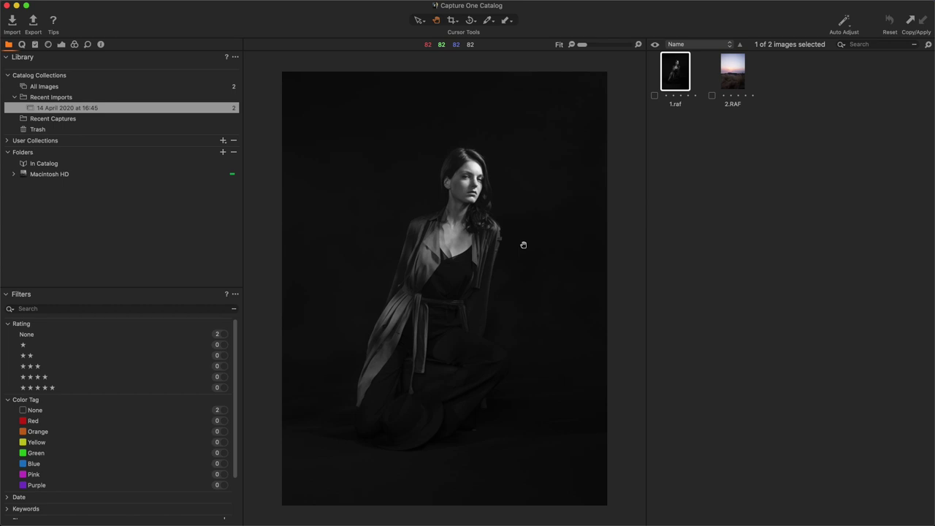
key("super+shift+t")
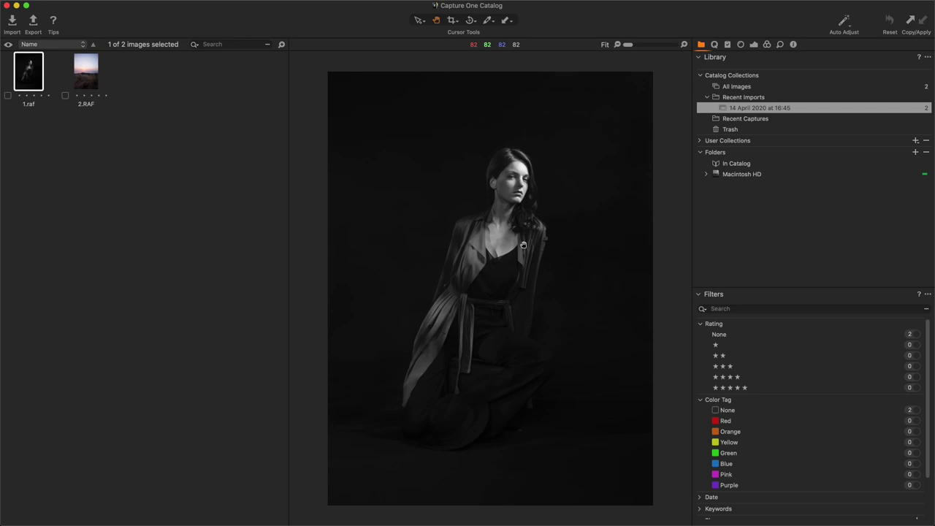
key("super+shift+b")
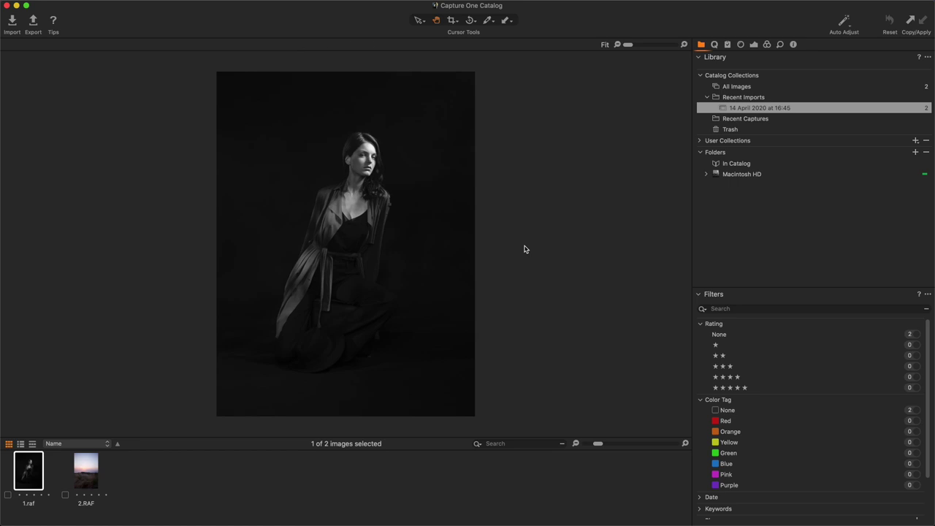
key("super+shift+b")
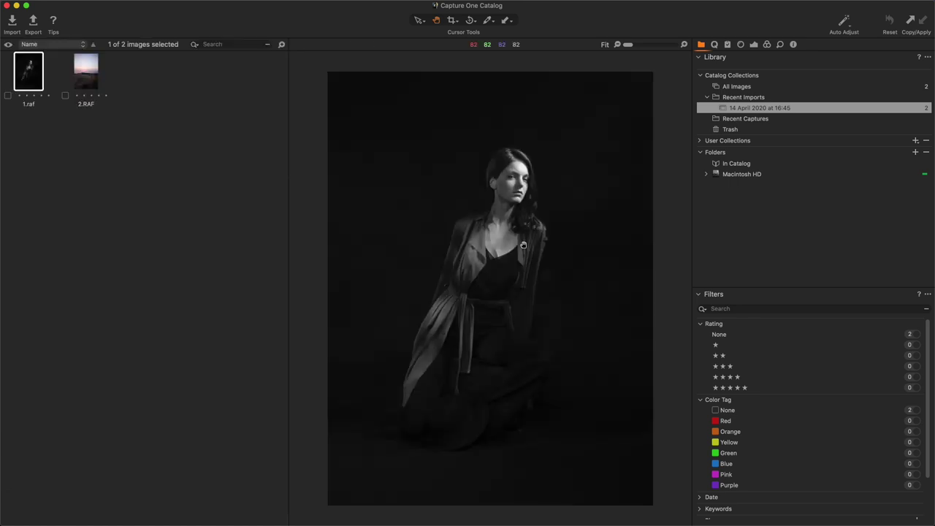
key("super+shift+b")
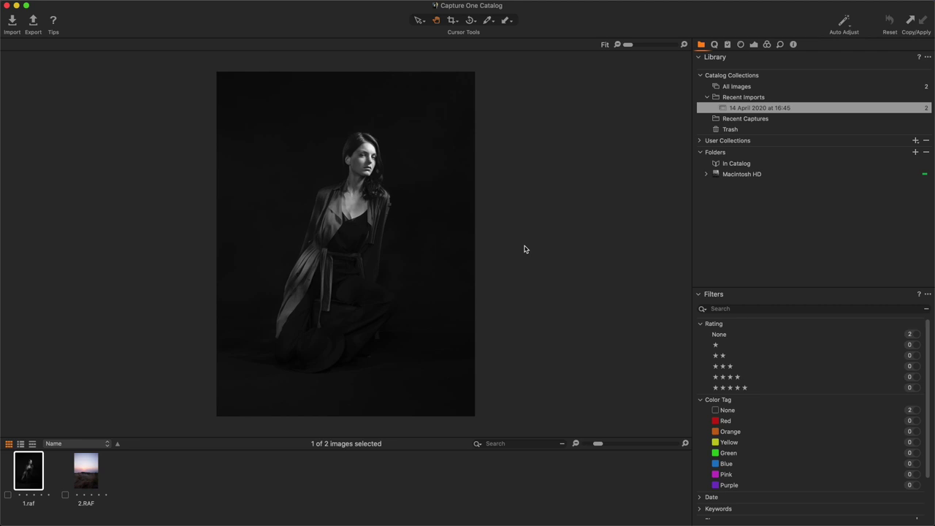
Step: Show the Quick tools and view the second photo alongside the 1.raf portrait
key("super+alt+2")
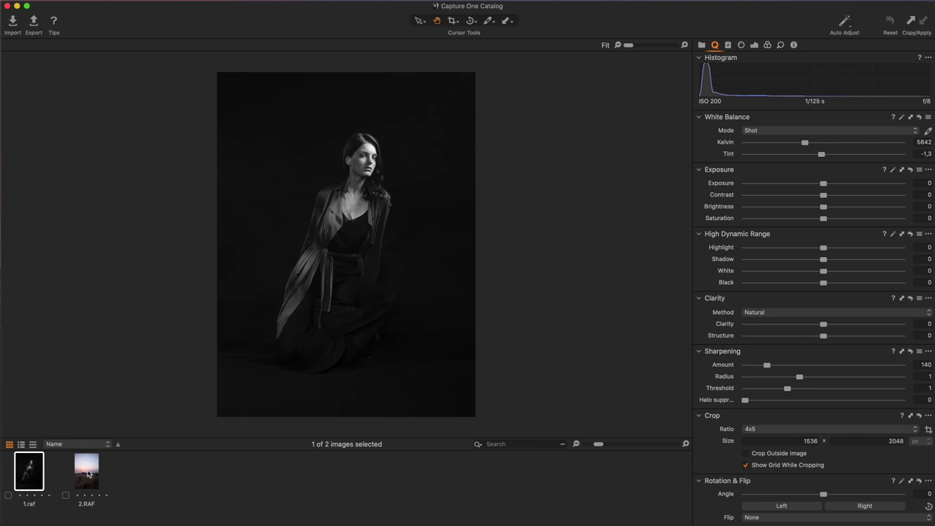
left_click(88, 471, "shift")
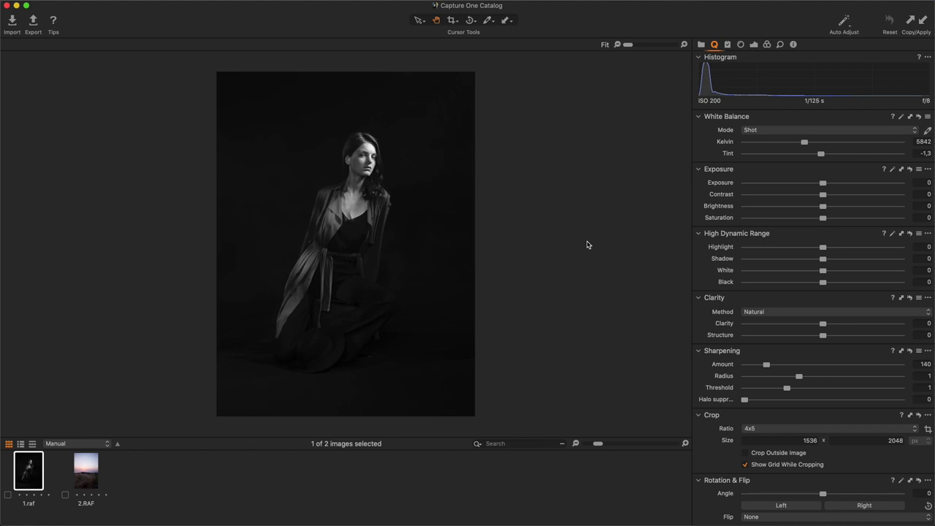
Step: Apply the Fujifilm ASTIA (SOFT) base curve from the Color tools
key("super+alt+6")
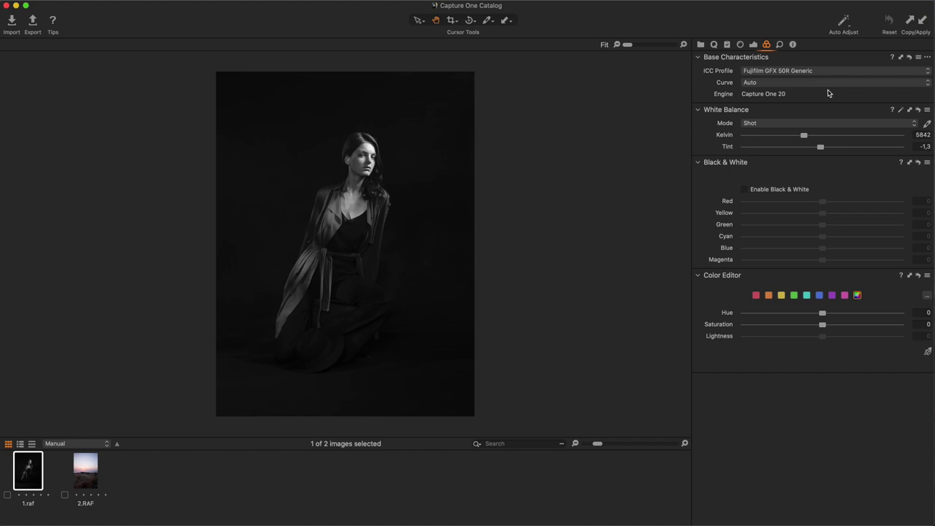
left_click(825, 83)
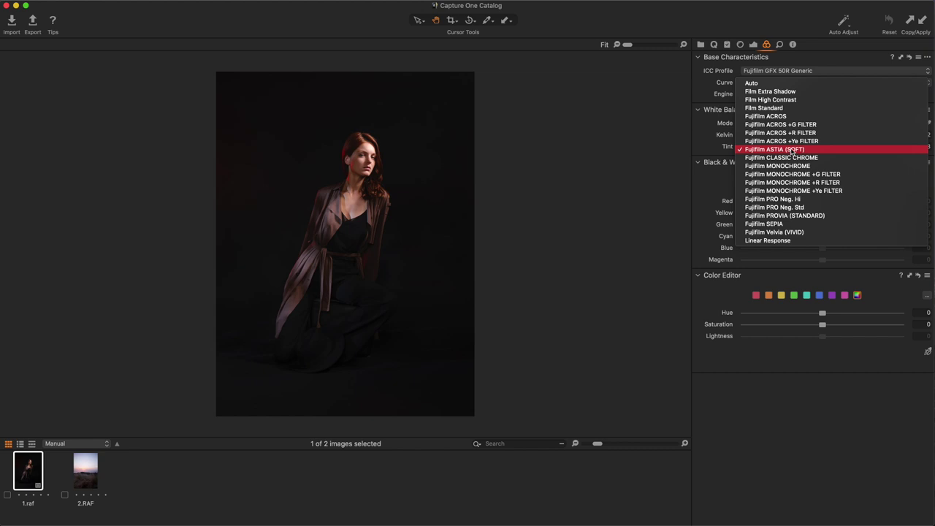
left_click(793, 150)
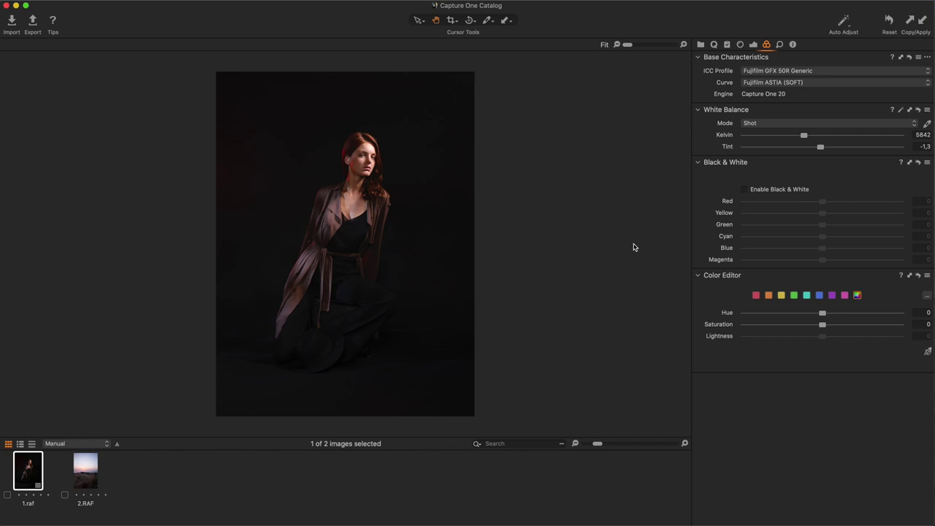
Step: Move the image browser back to the left side
key("super+ctrl+b")
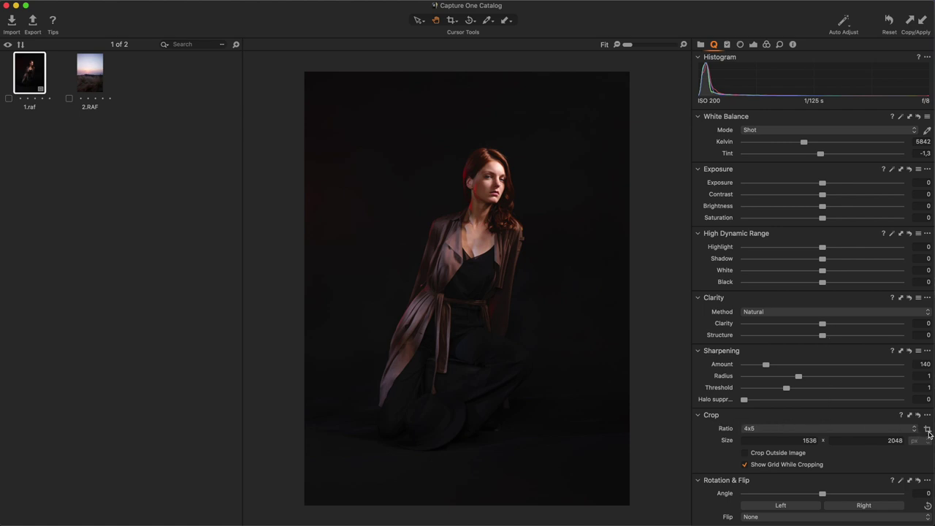
Step: Crop the portrait to 4x5 at 1638 x 2048 px, trimming the bottom and aligning the top
left_click(928, 429)
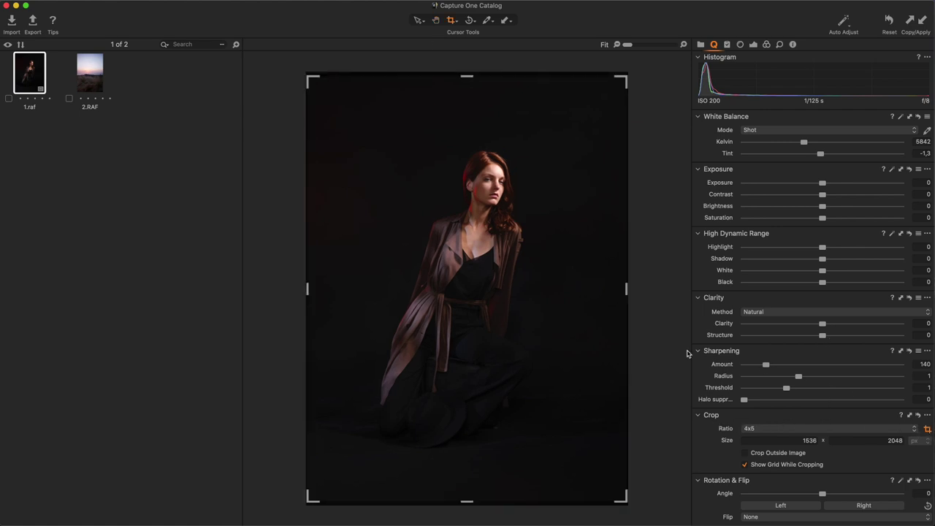
left_click_drag(467, 501, 472, 479)
left_click_drag(477, 365, 474, 355)
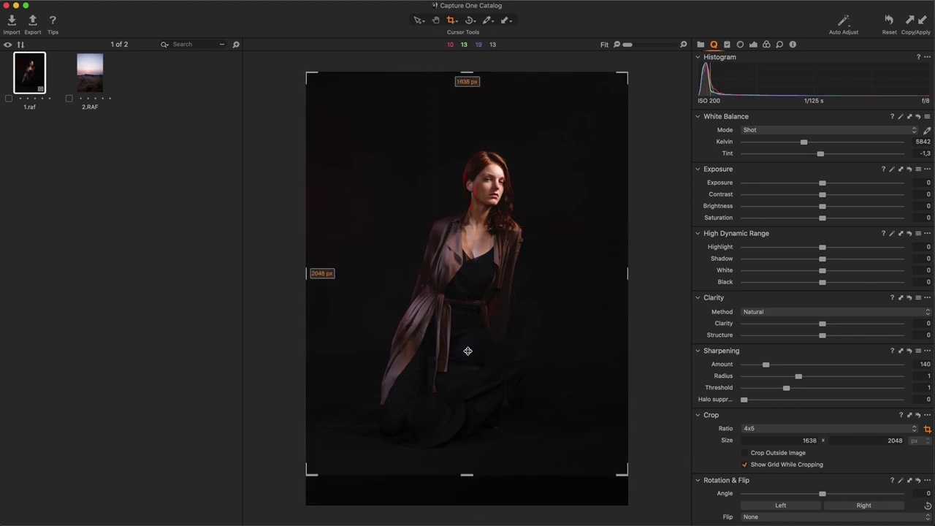
key("h")
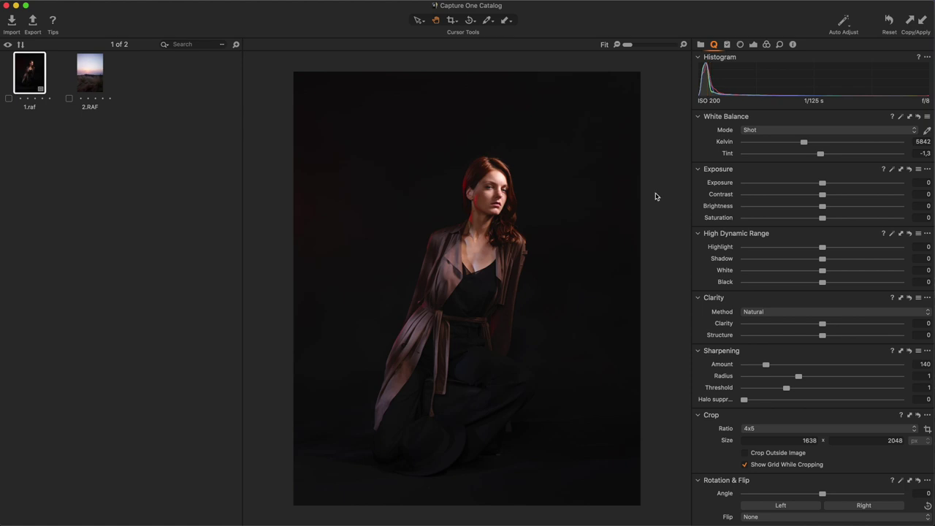
Step: Enable Diffraction Correction and raise Light Falloff to 100 in the Lens tools
left_click(739, 45)
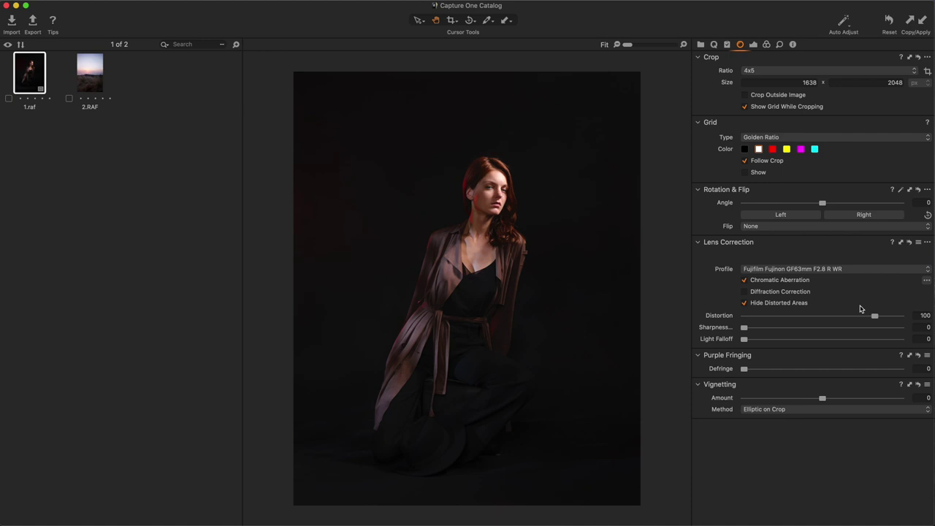
left_click(745, 291)
left_click_drag(743, 338, 875, 341)
type("f")
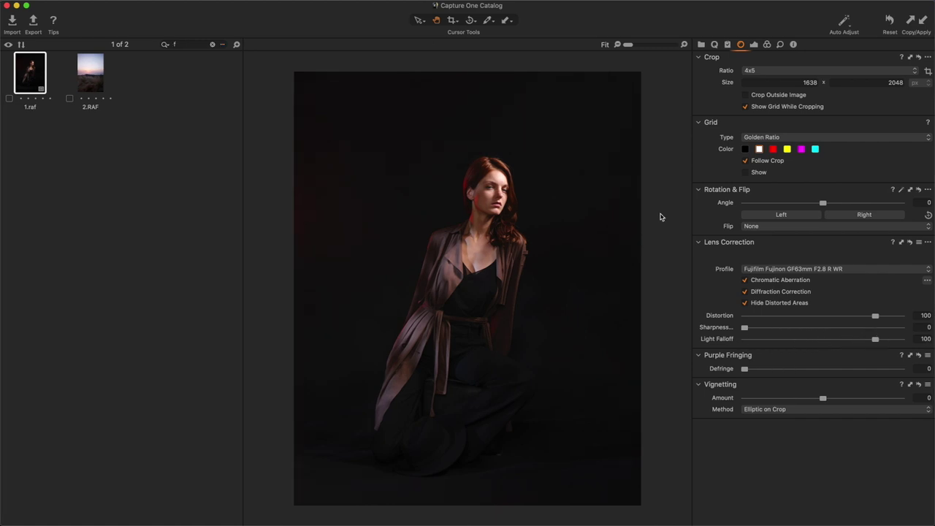
left_click(715, 46)
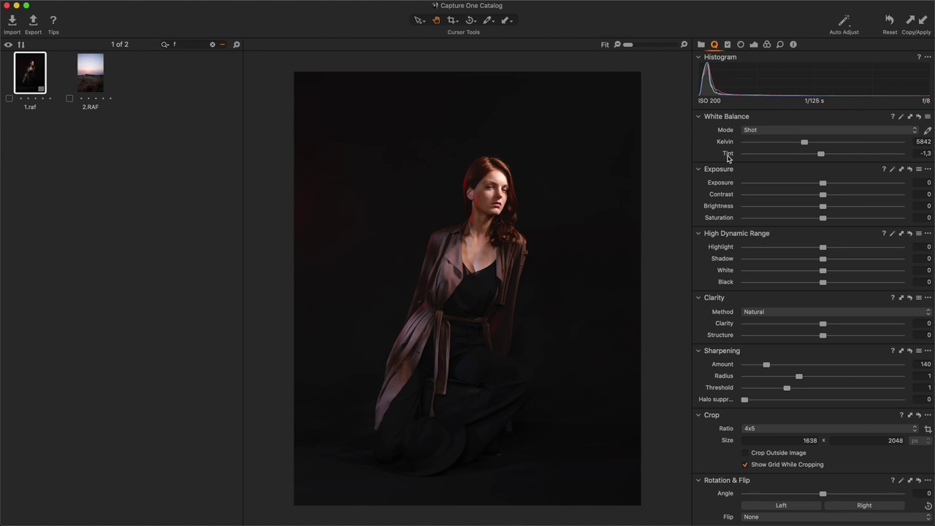
Step: Set the white balance to 5400 K with a tint of -3
mouse_move(804, 141)
left_mouse_down()
mouse_move(813, 142)
mouse_move(784, 142)
mouse_move(884, 142)
mouse_move(796, 140)
mouse_move(881, 157)
mouse_move(763, 150)
mouse_move(818, 150)
left_mouse_up()
left_click(923, 141)
type("5400")
key("Return")
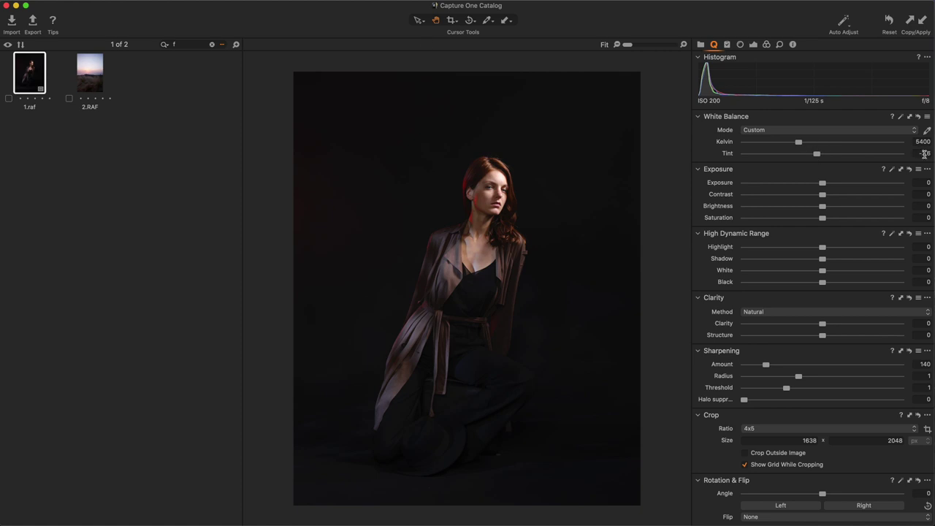
left_click(925, 154)
type("-3")
key("Return")
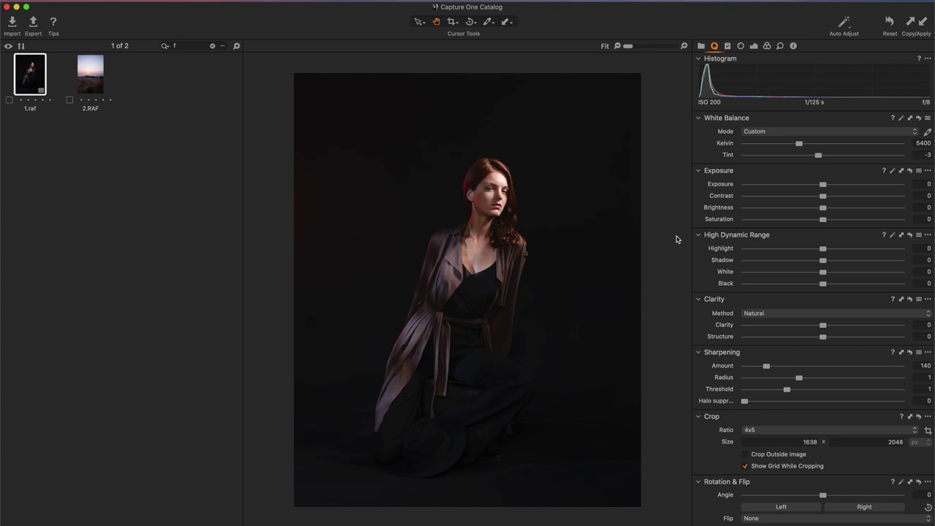
Step: Set contrast to -16, brightness 4, shadow 4 and clarity 27
left_click_drag(822, 196, 797, 197)
mouse_move(822, 207)
left_mouse_down()
mouse_move(834, 209)
mouse_move(766, 206)
mouse_move(830, 213)
left_mouse_up()
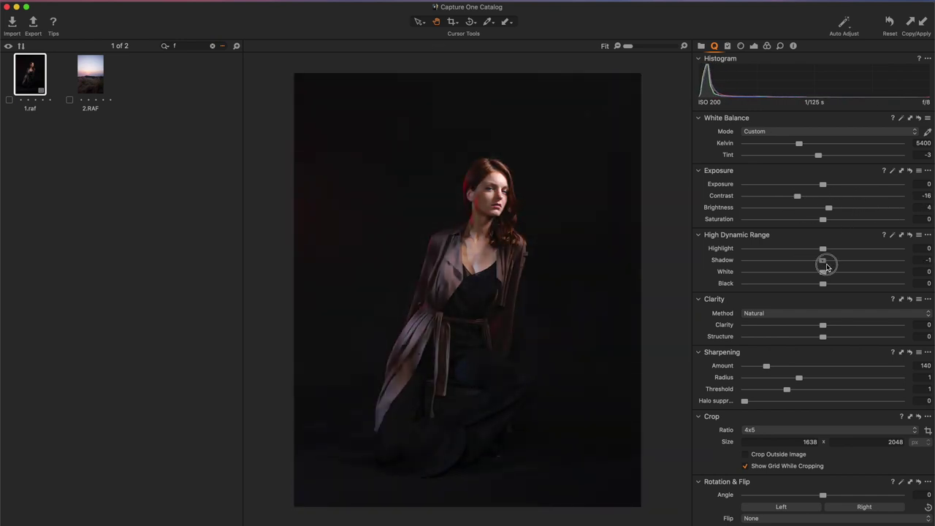
left_click_drag(824, 265, 826, 267)
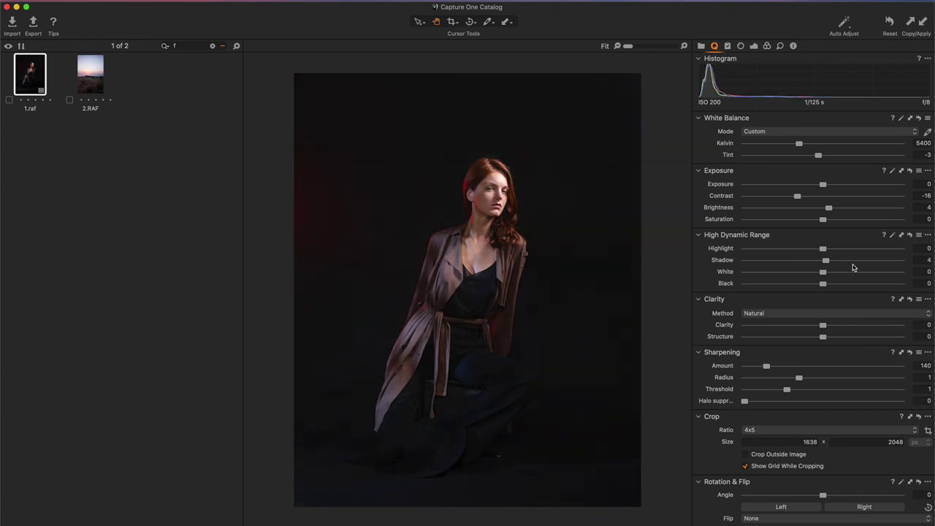
left_click_drag(823, 328, 851, 327)
Step: Add tone-curve points, lower the shadow and middle points slightly, then show the Color tools
left_click(753, 45)
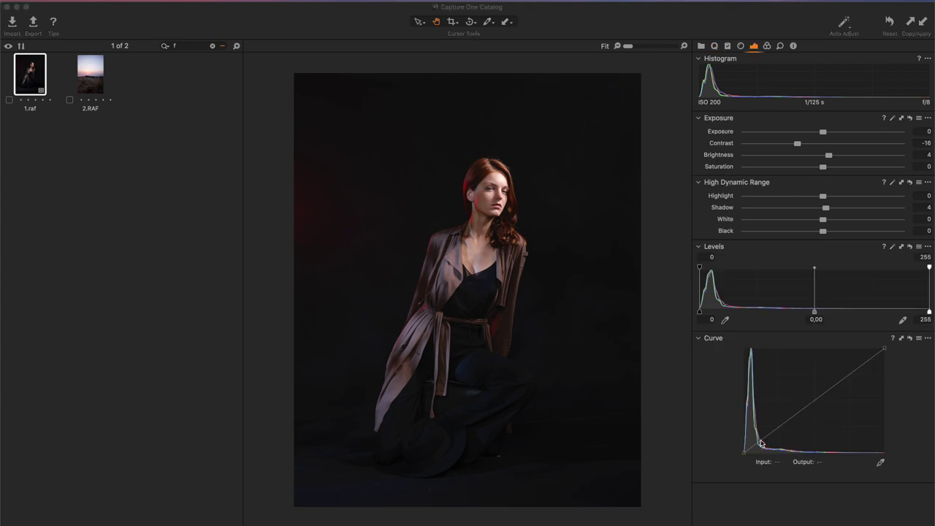
left_click(816, 403)
left_click_drag(779, 426, 778, 429)
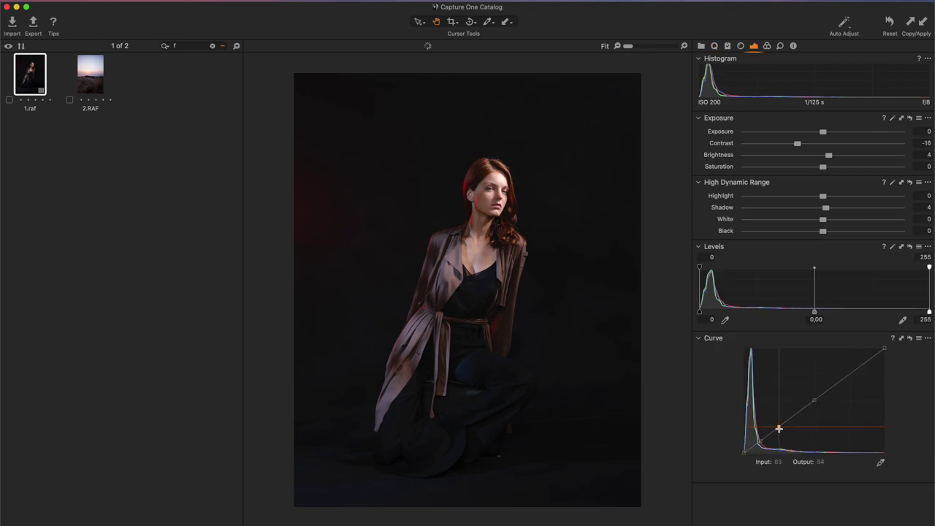
left_click(761, 440)
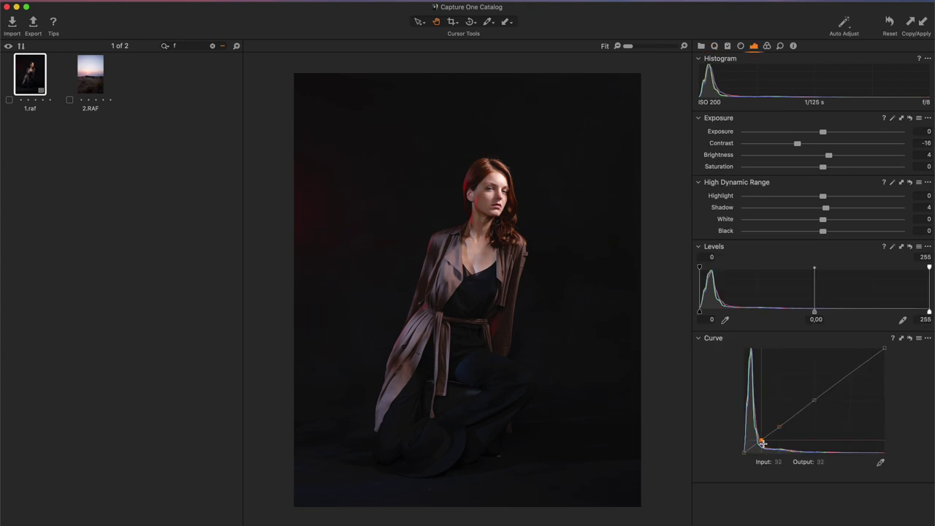
key("super+z")
key("super+z")
key("super+z")
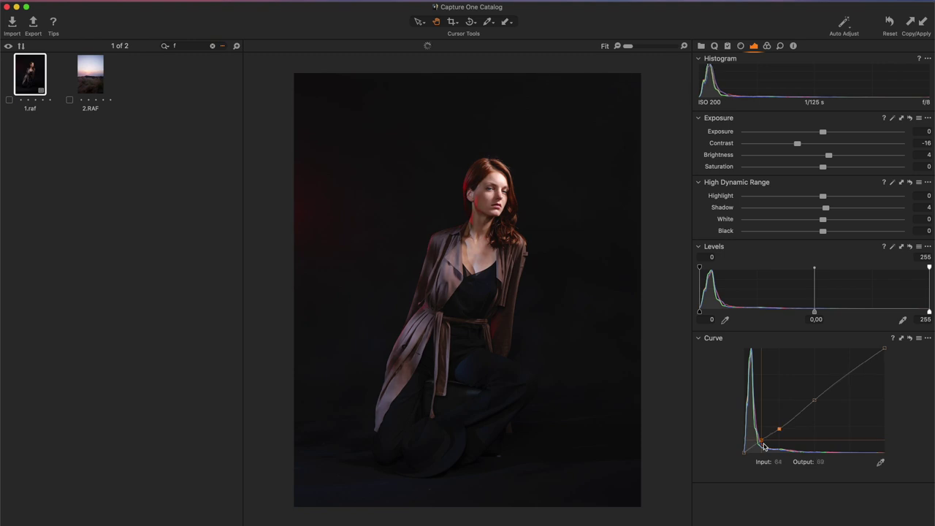
key("super+z")
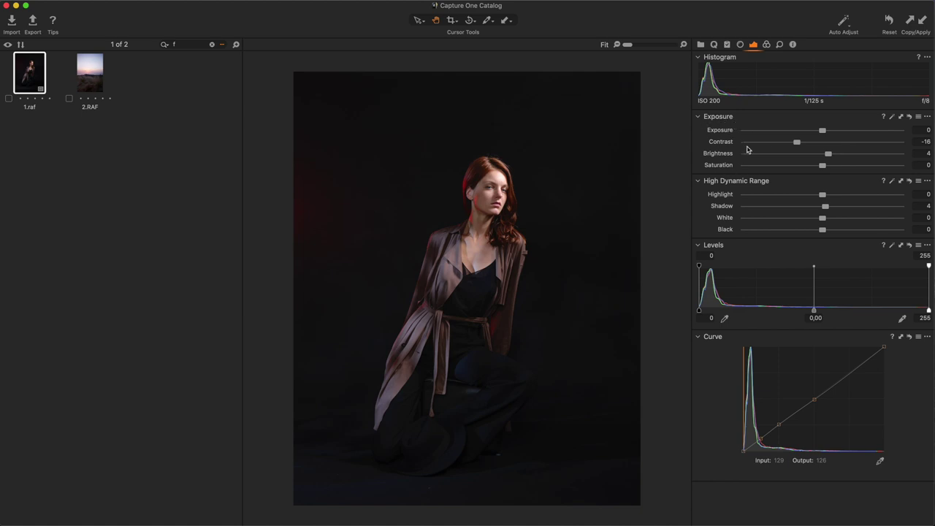
left_click(766, 44)
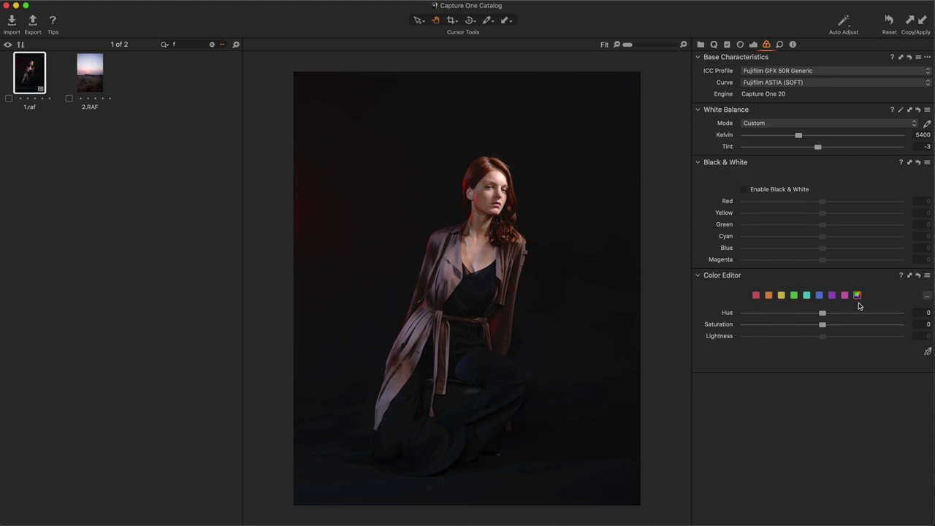
Step: Lower overall saturation to -16 and open the Color Editor's Edit Color Ranges window
mouse_move(821, 328)
left_mouse_down()
mouse_move(752, 328)
mouse_move(818, 328)
mouse_move(807, 327)
left_mouse_up()
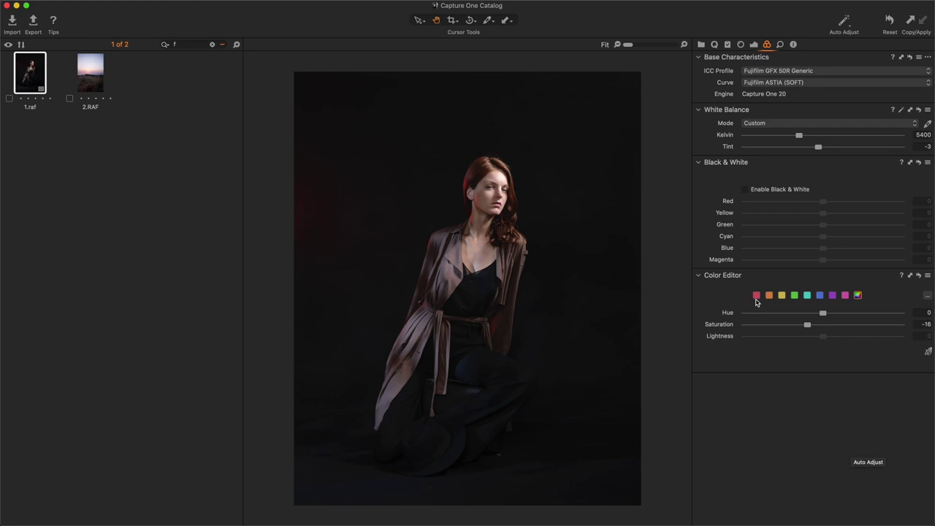
left_click(926, 295)
Step: Move the Color Editor range from green round to the reds and set its Lightness to -16
left_click(87, 110)
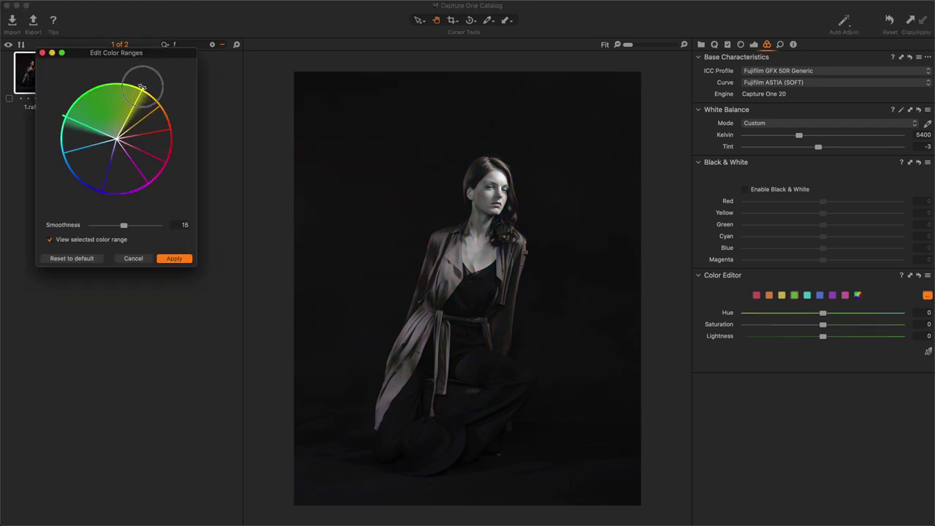
left_click_drag(155, 113, 147, 190)
left_click(173, 258)
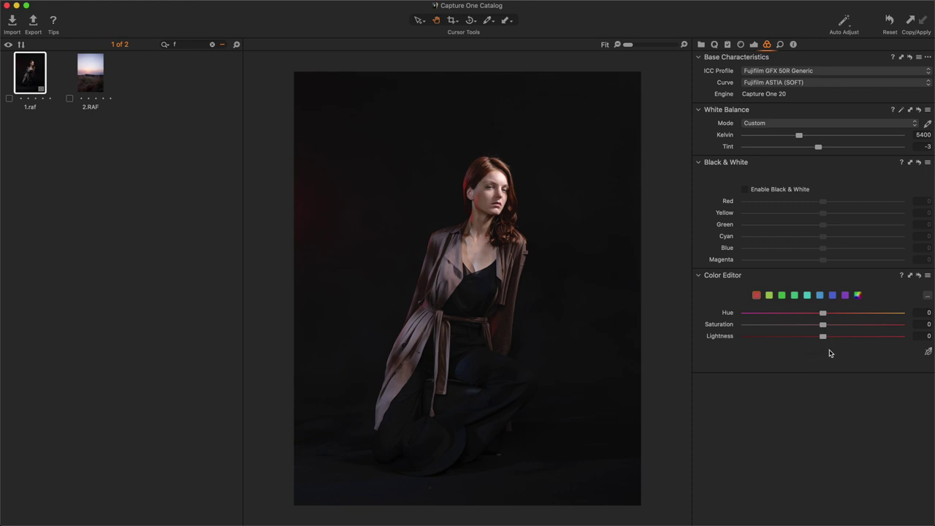
left_click_drag(822, 337, 798, 342)
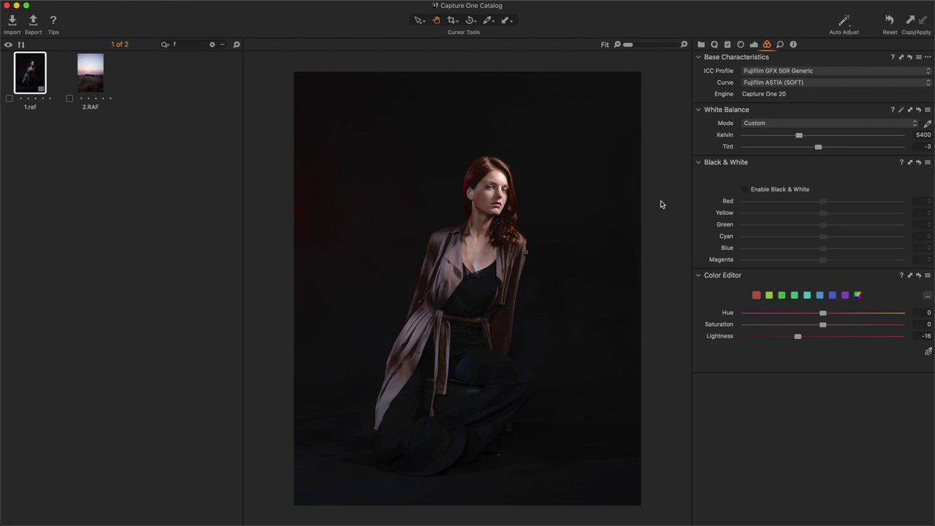
left_click(892, 20)
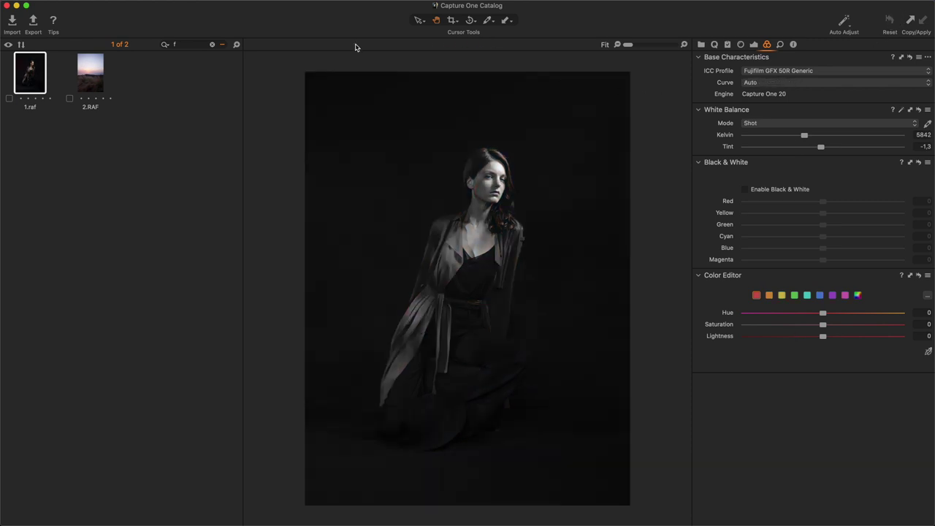
left_click(115, 6)
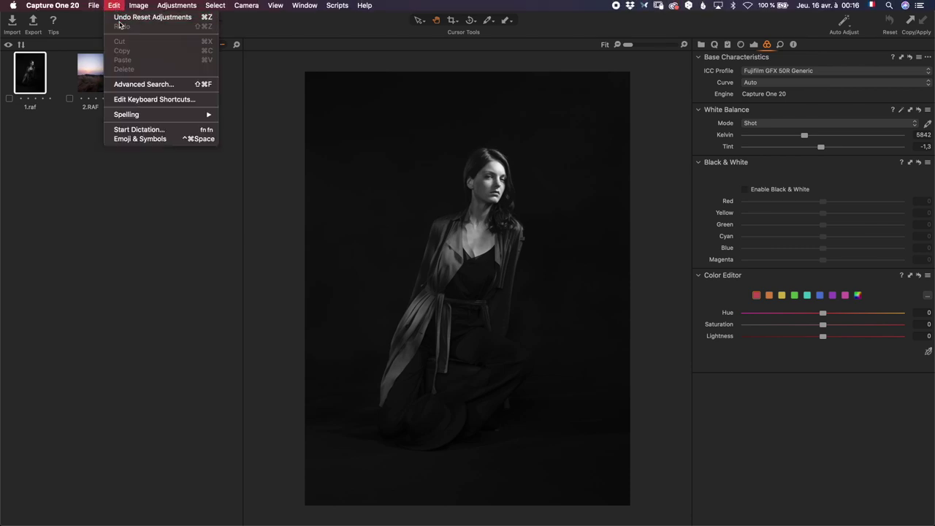
left_click(126, 17)
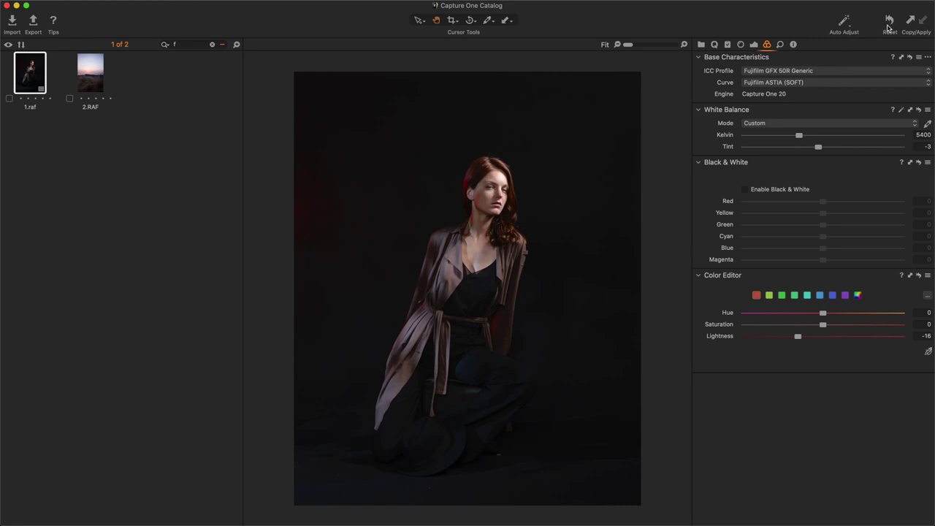
left_click_drag(892, 21, 889, 21)
left_click(890, 20)
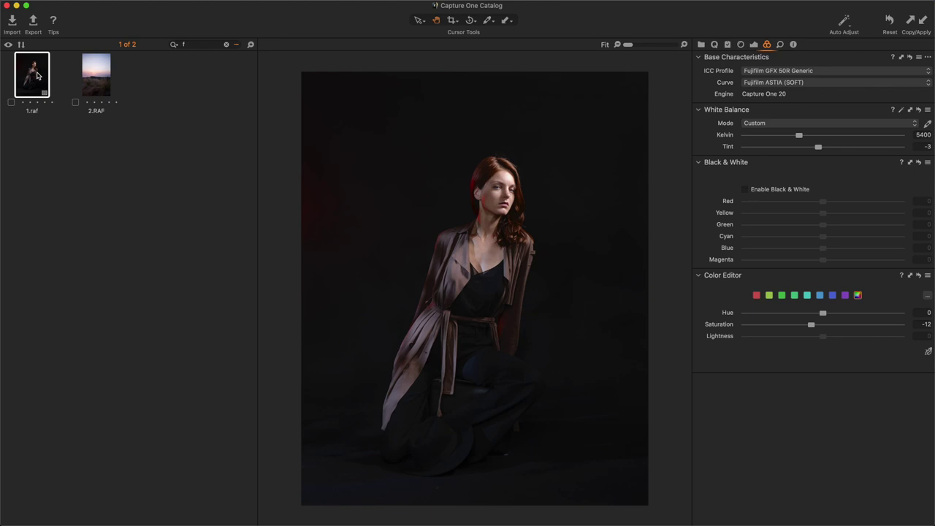
Step: Create a new variant of 1.raf and give it the Fujifilm ASTIA (SOFT) curve
right_click(38, 76)
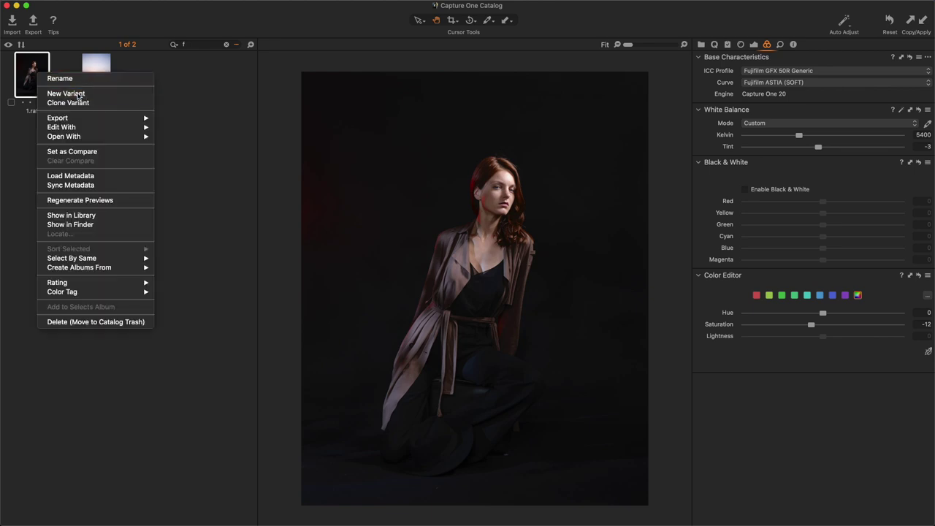
left_click(81, 93)
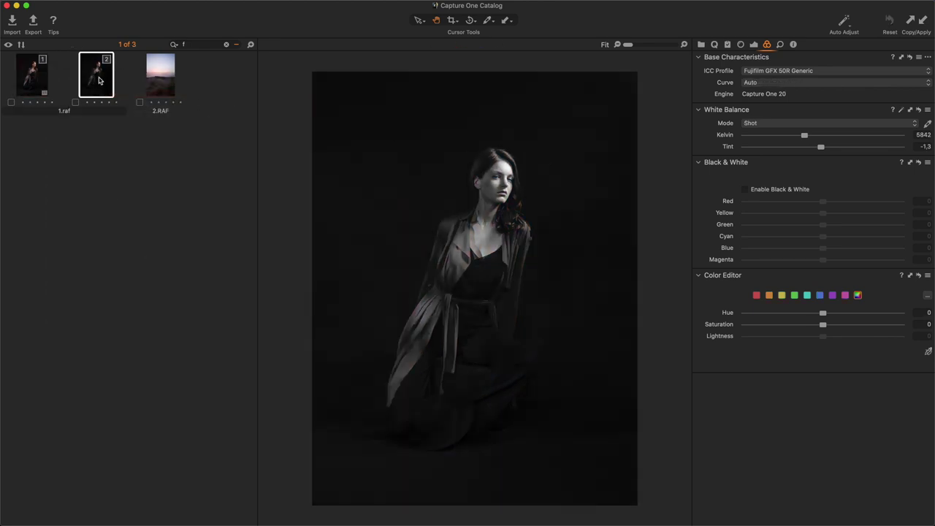
left_click(40, 75)
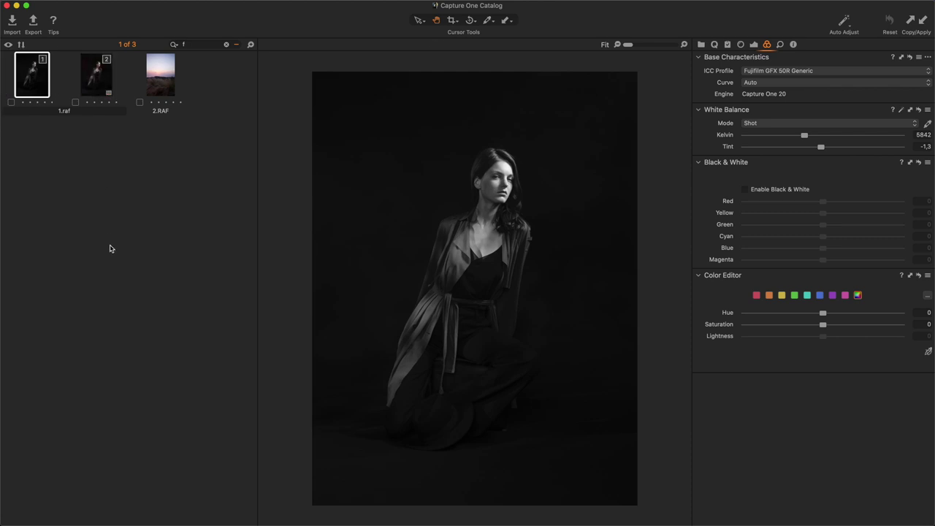
left_click(807, 84)
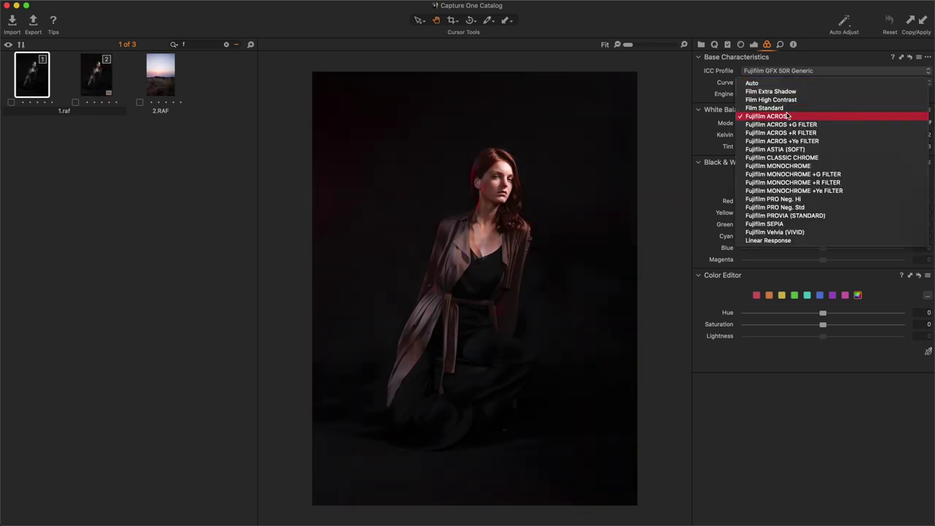
left_click(774, 149)
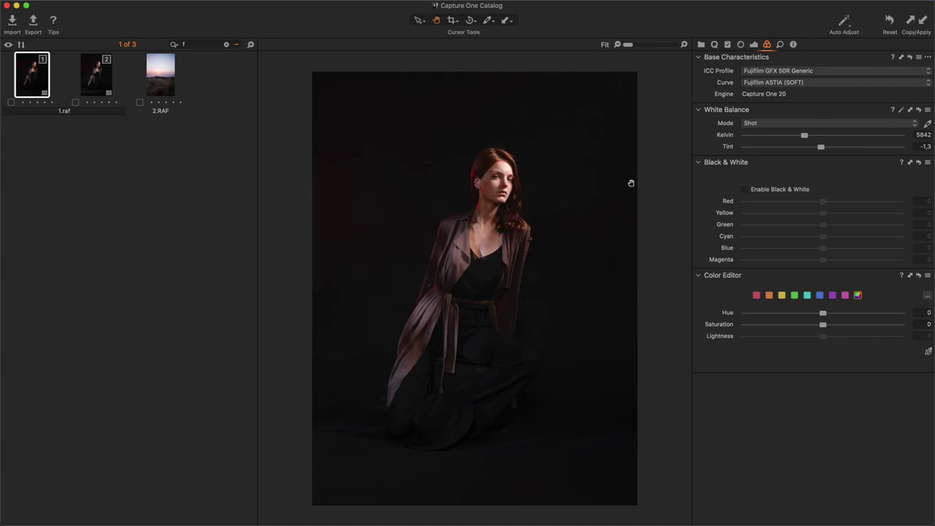
Step: Check the edited variant's exposure, clarity, sharpening and crop settings, then reselect the unedited variant
left_click(116, 77)
left_click(714, 44)
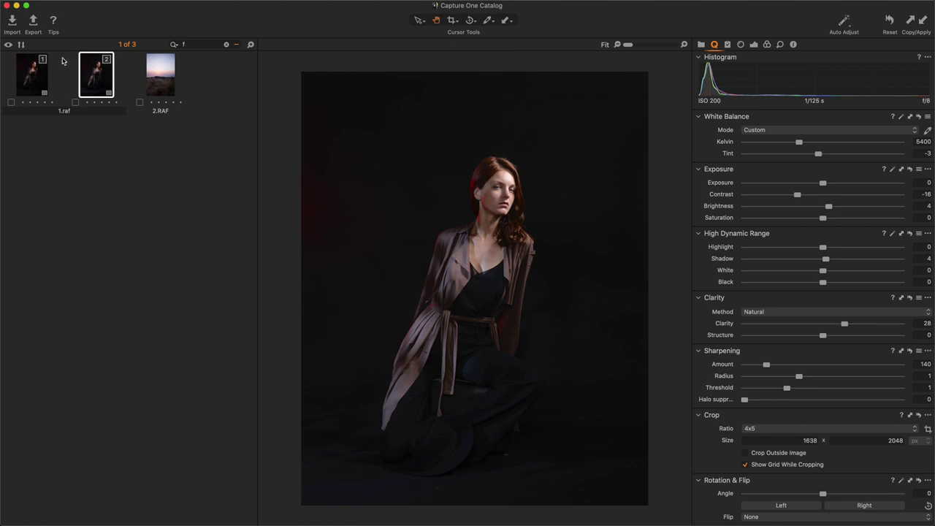
left_click(32, 77)
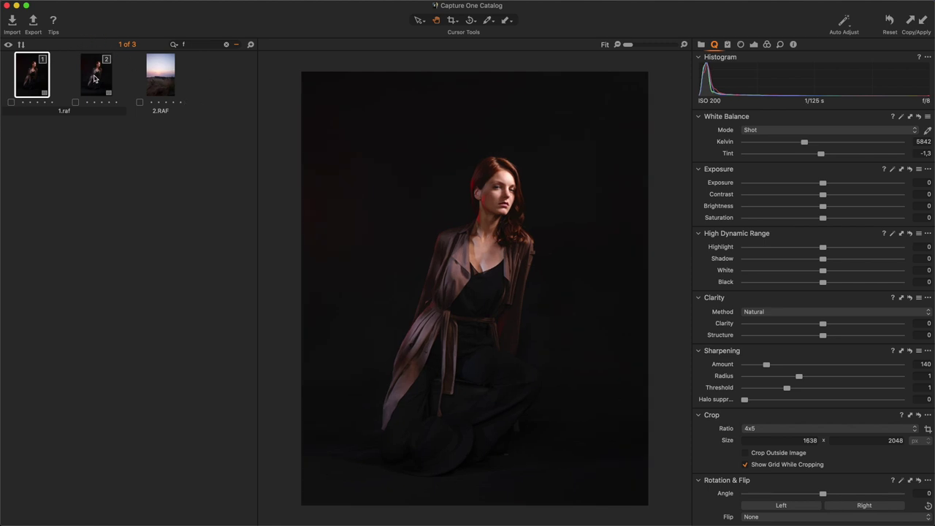
Step: Select both variants, narrow the browser and tool panels, and make the edited image primary
left_click(95, 77, "super")
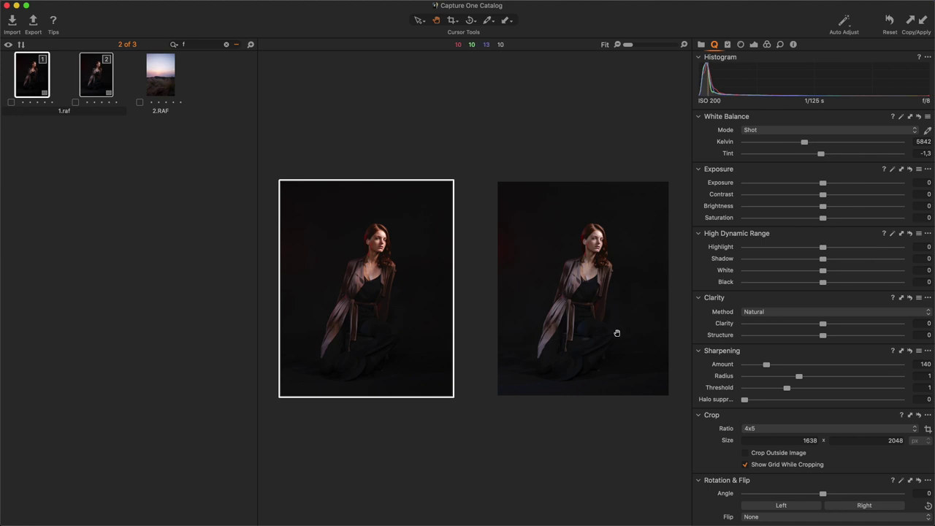
left_click(616, 333)
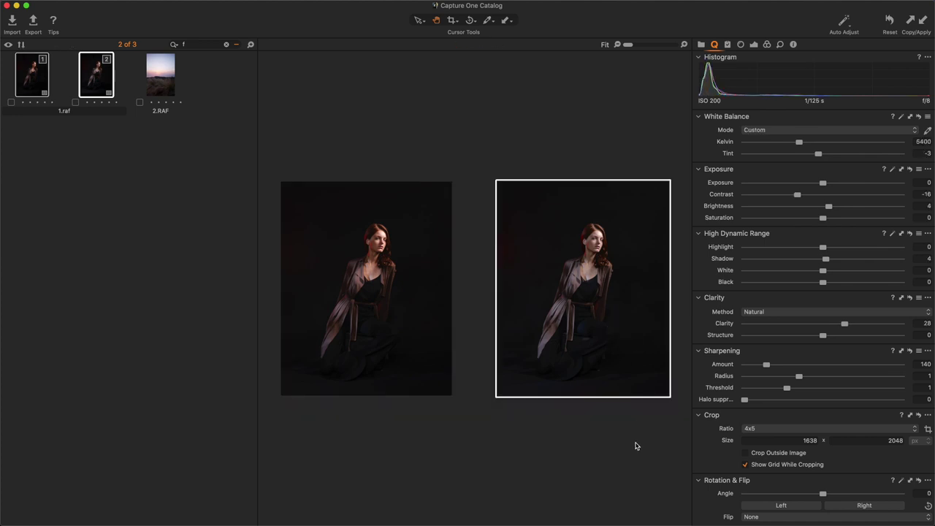
left_click(365, 219)
left_click_drag(257, 104, 188, 107)
left_click_drag(693, 132, 755, 128)
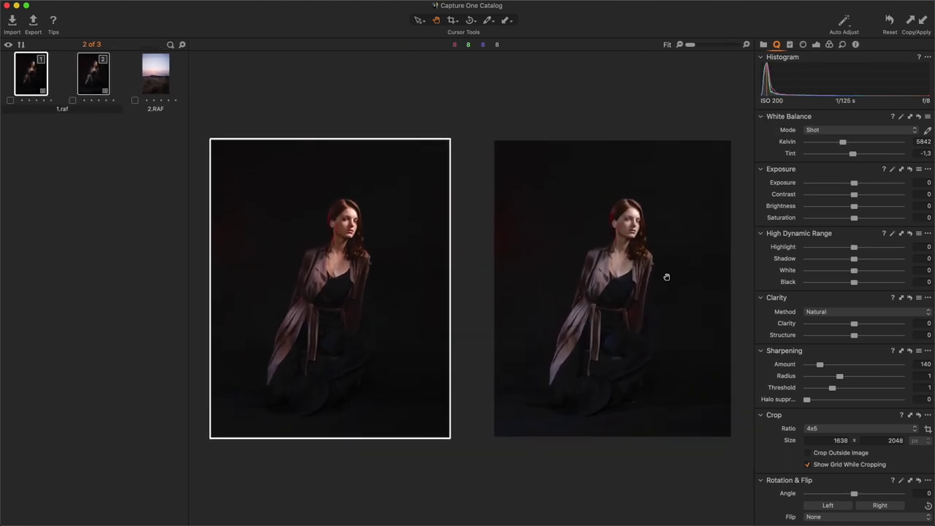
left_click(666, 277)
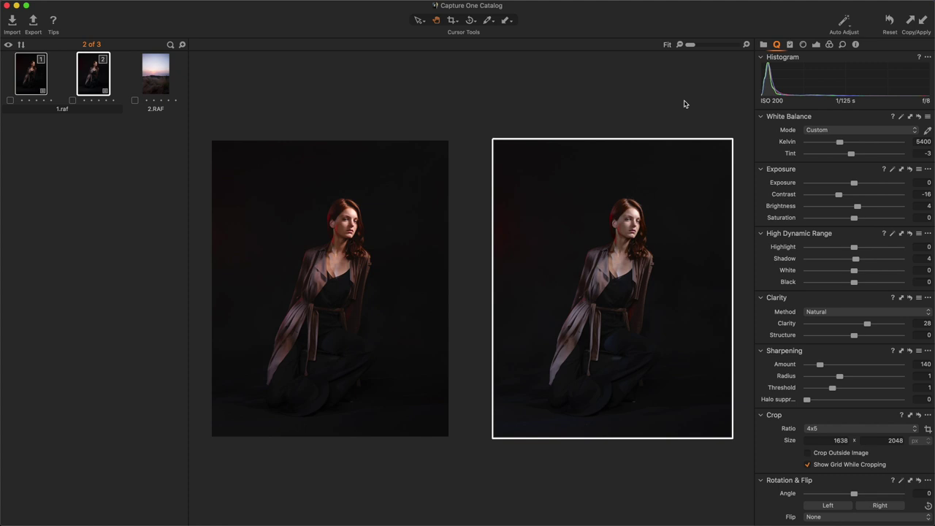
Step: Zoom both variants to 100% on the model's face and pan across it to compare
left_click(630, 227)
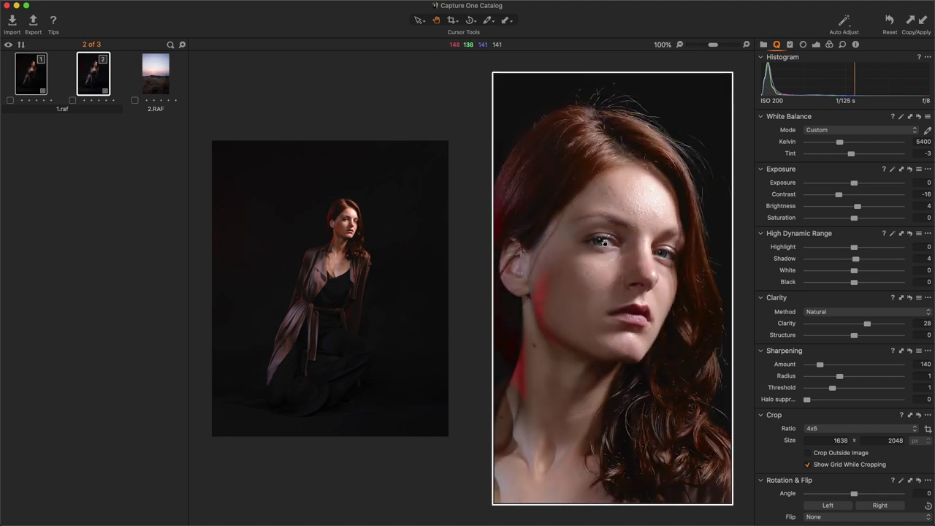
left_click(661, 250)
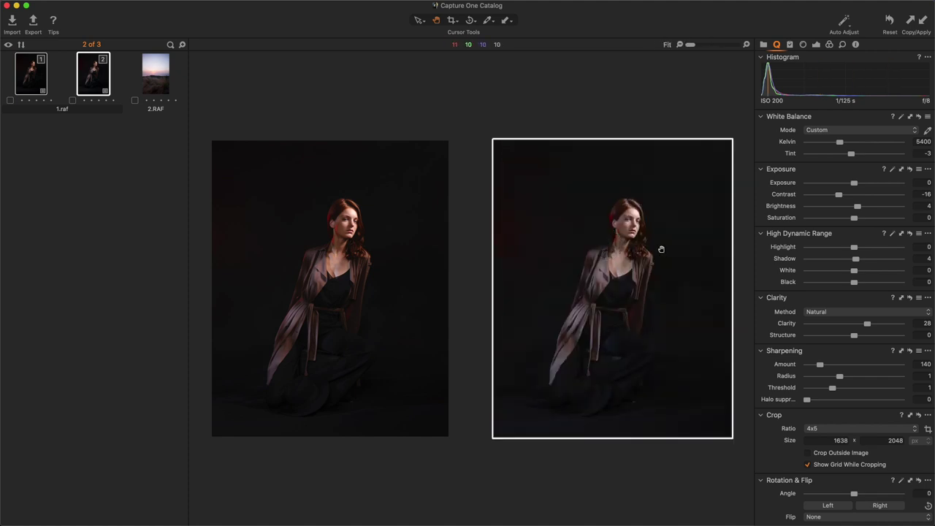
left_click(628, 229)
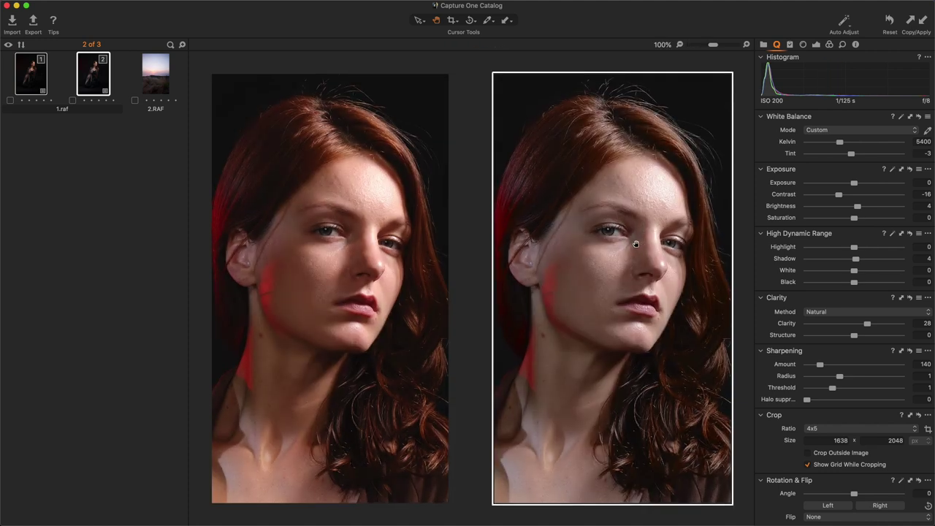
left_click_drag(639, 245, 598, 219)
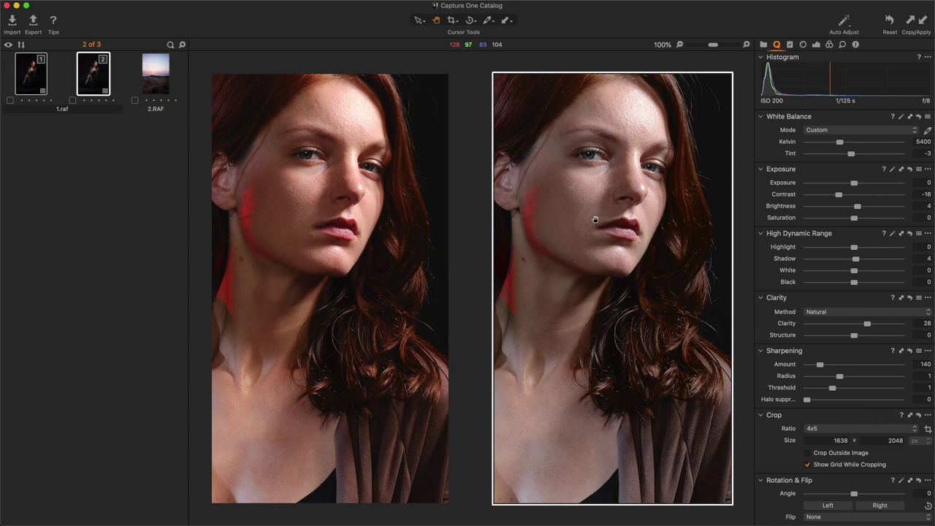
left_click_drag(577, 246, 623, 316)
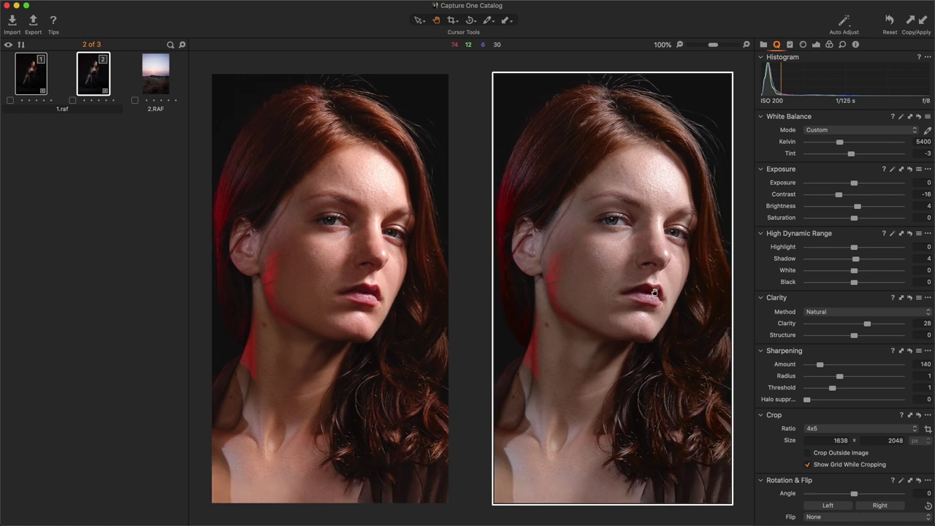
Step: Set the edited variant's Sharpening Amount to 40
left_click_drag(821, 365, 807, 372)
left_click(926, 363)
type("40")
key("Return")
Step: Fit the edited variant alone in the viewer and hide the browser and tools panels
key("super+0")
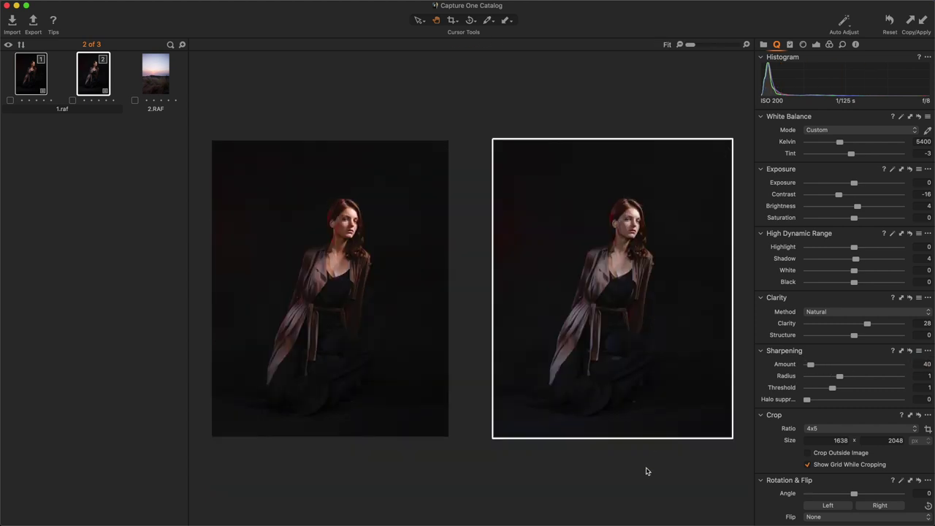
left_click(90, 78)
key("super+t")
key("super+b")
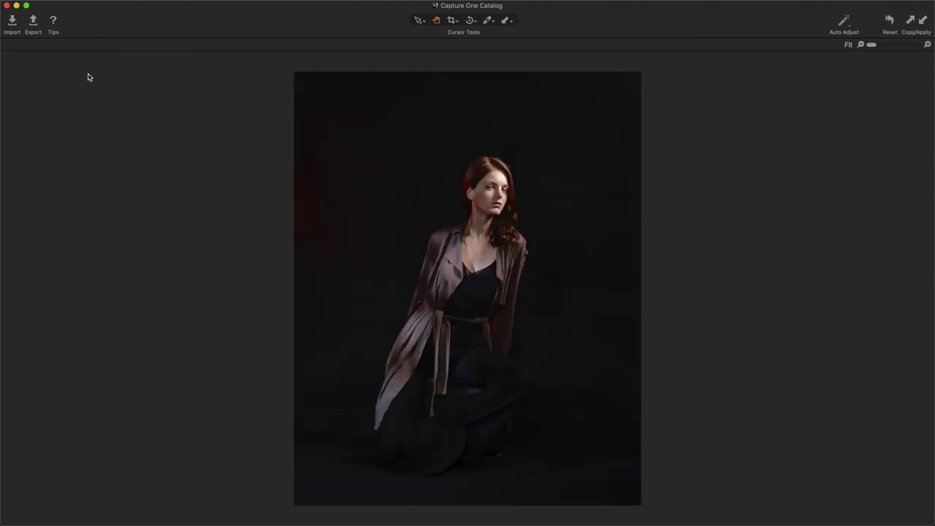